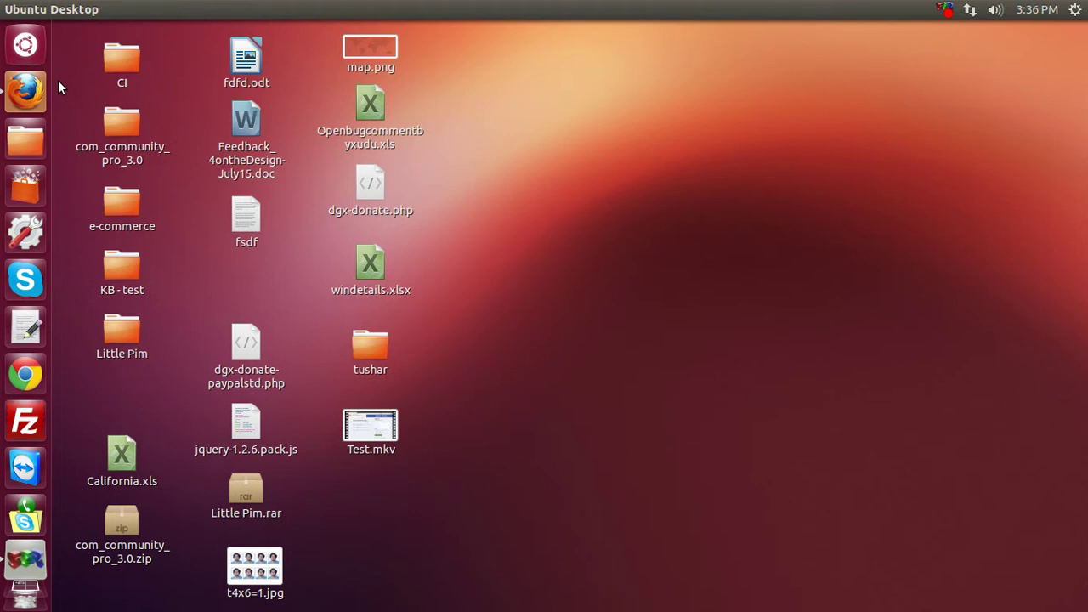
{"action": "left_click", "coordinate": [37, 97]}
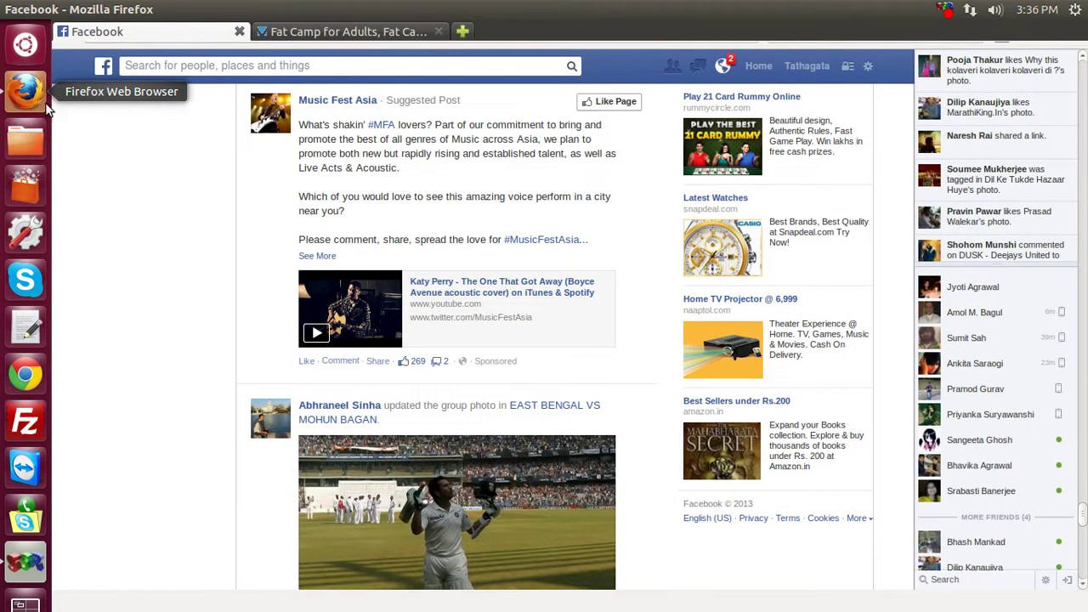
{"action": "scroll", "coordinate": [183, 250], "scroll_direction": "up", "scroll_amount": 3}
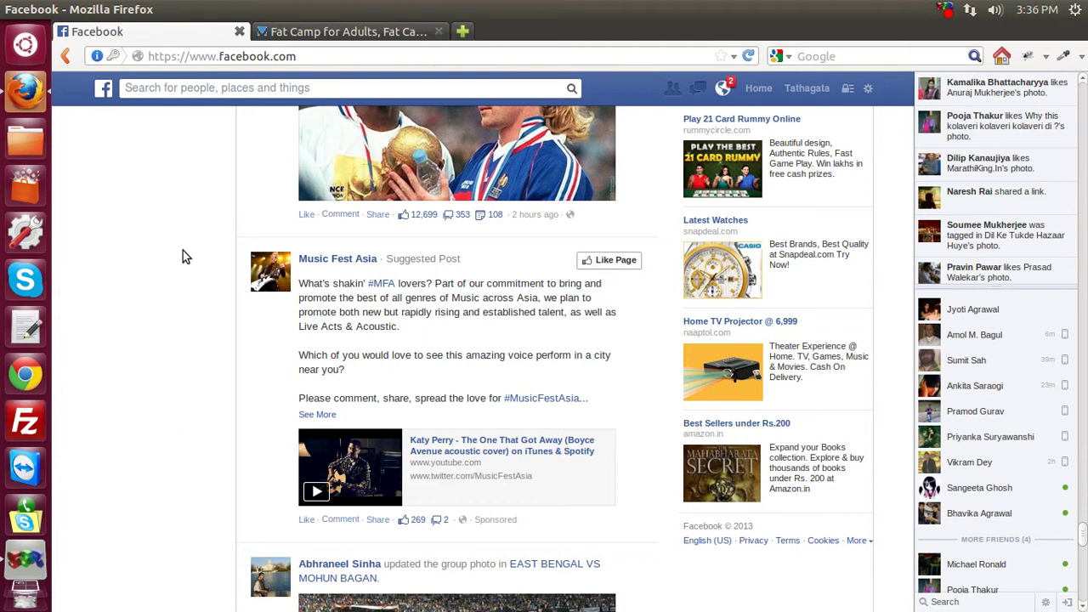
{"action": "scroll", "coordinate": [182, 252], "scroll_direction": "down", "scroll_amount": 1}
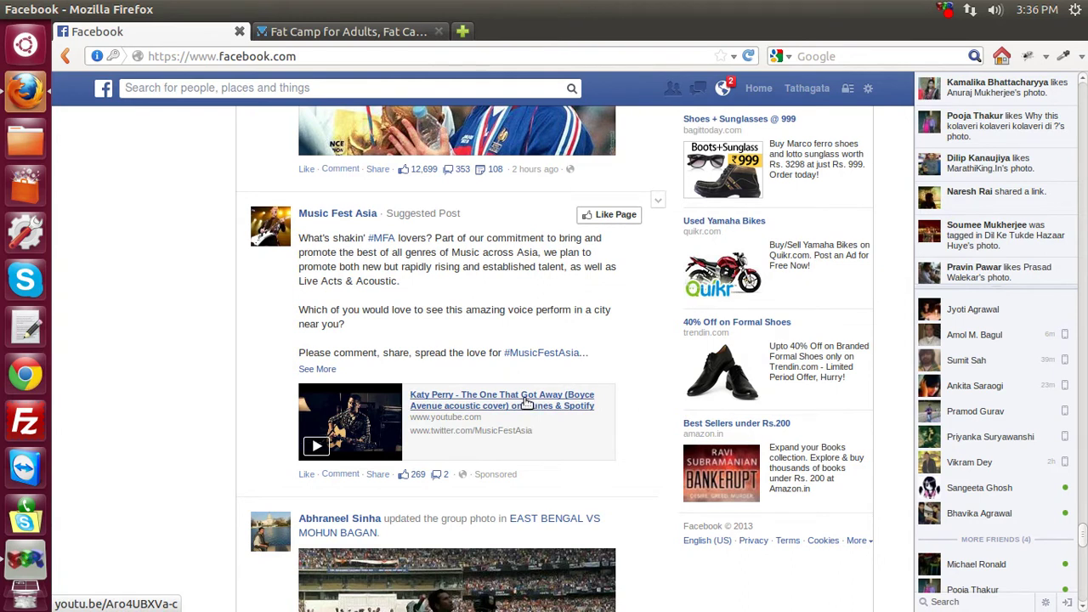
Switch to the Live in Fitness forum tab and scroll down to its board list.
{"action": "left_click", "coordinate": [350, 36]}
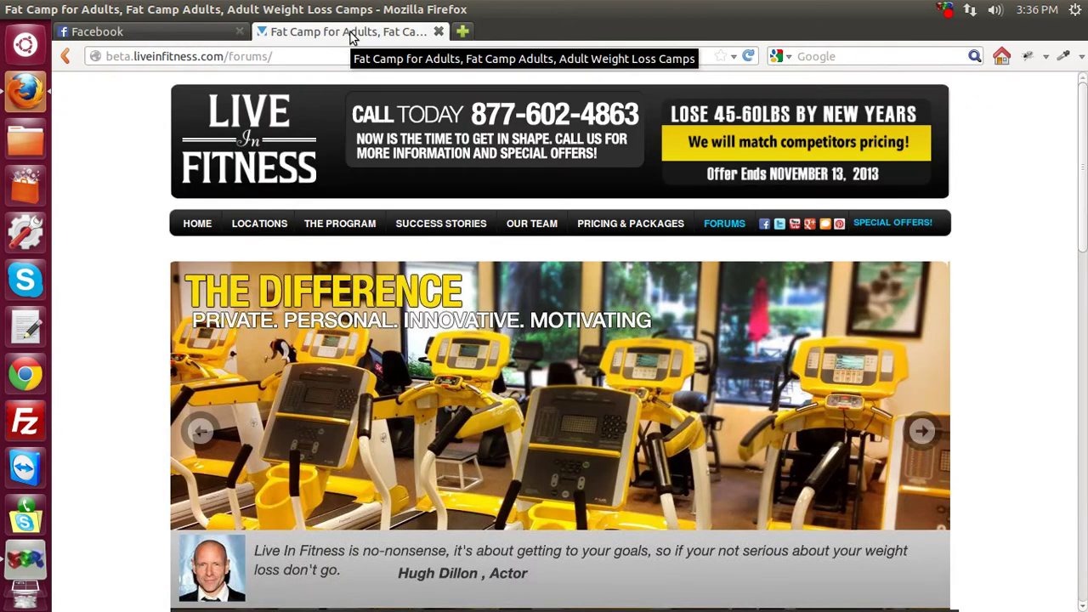
{"action": "scroll", "coordinate": [110, 374], "scroll_direction": "down", "scroll_amount": 5}
{"action": "scroll", "coordinate": [106, 378], "scroll_direction": "down", "scroll_amount": 5}
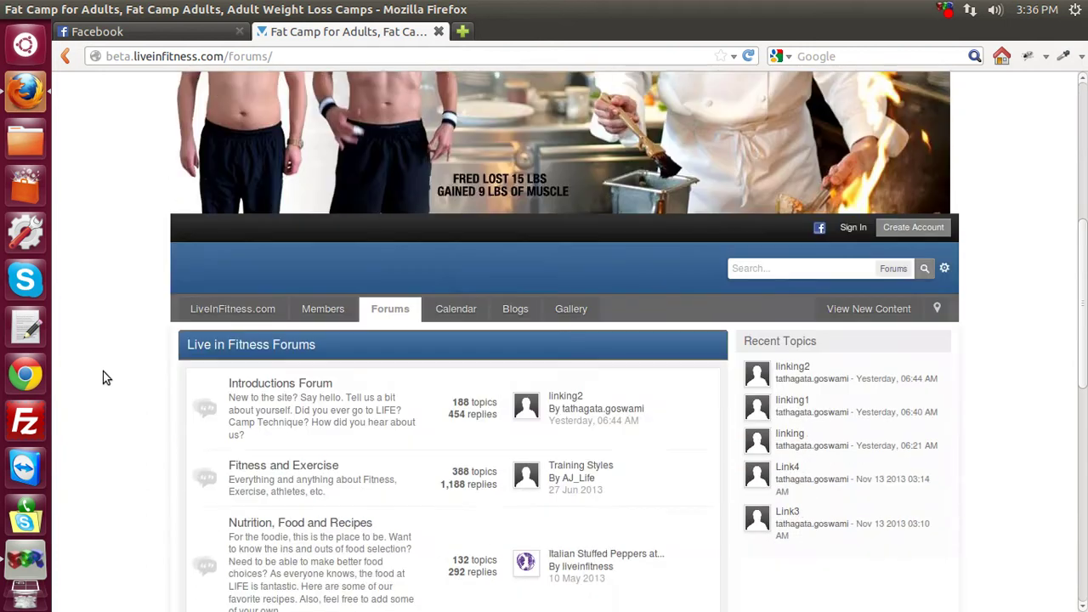
{"action": "scroll", "coordinate": [107, 378], "scroll_direction": "down", "scroll_amount": 1}
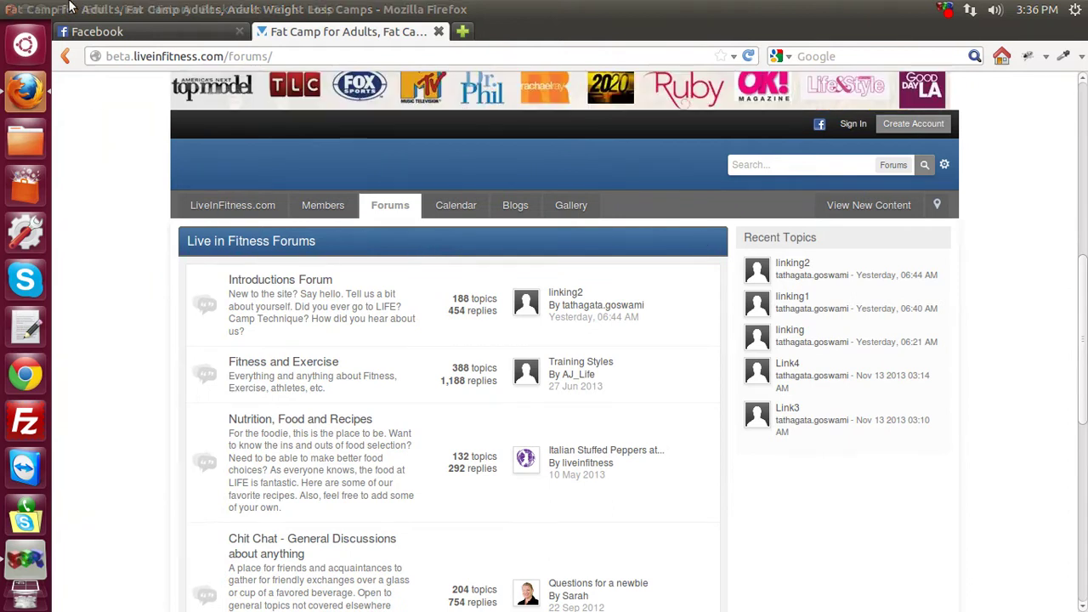
Open the Katy Perry video link from the Facebook feed in a new tab and view it.
{"action": "left_click", "coordinate": [136, 31]}
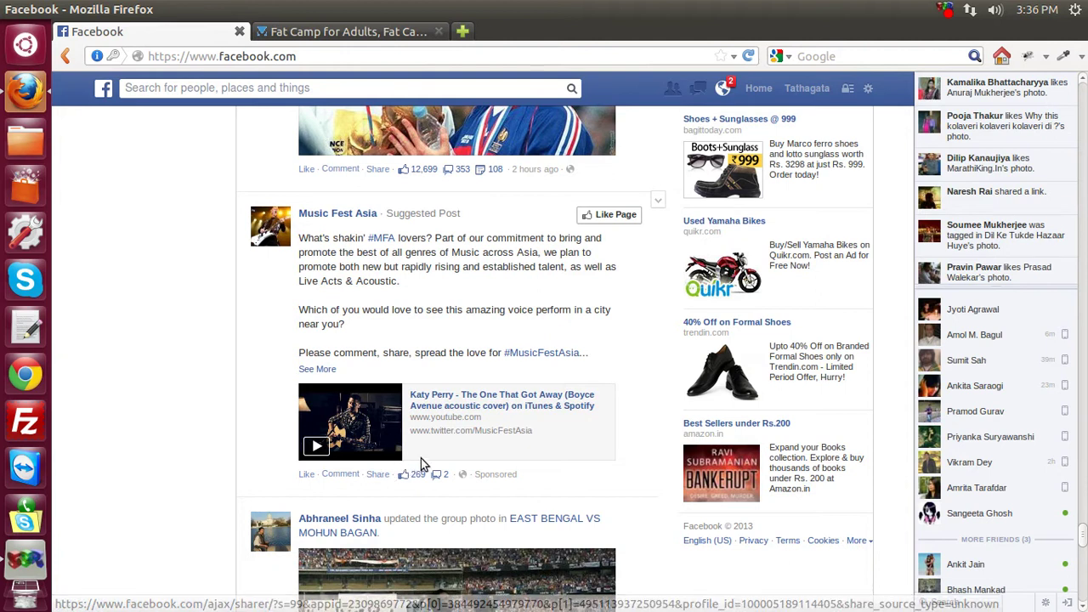
{"action": "right_click", "coordinate": [470, 406]}
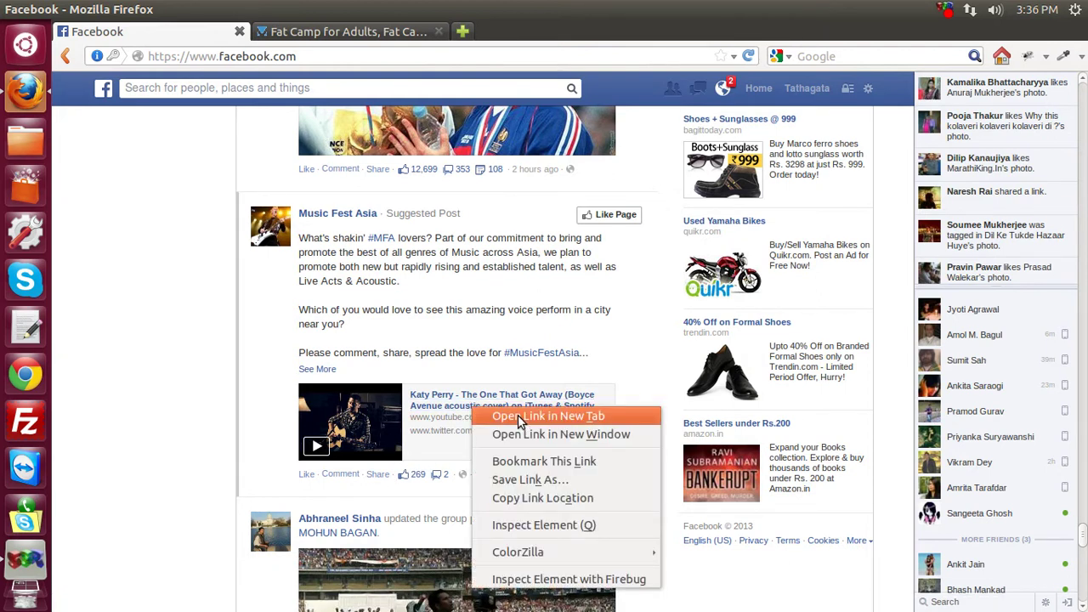
{"action": "left_click", "coordinate": [518, 415]}
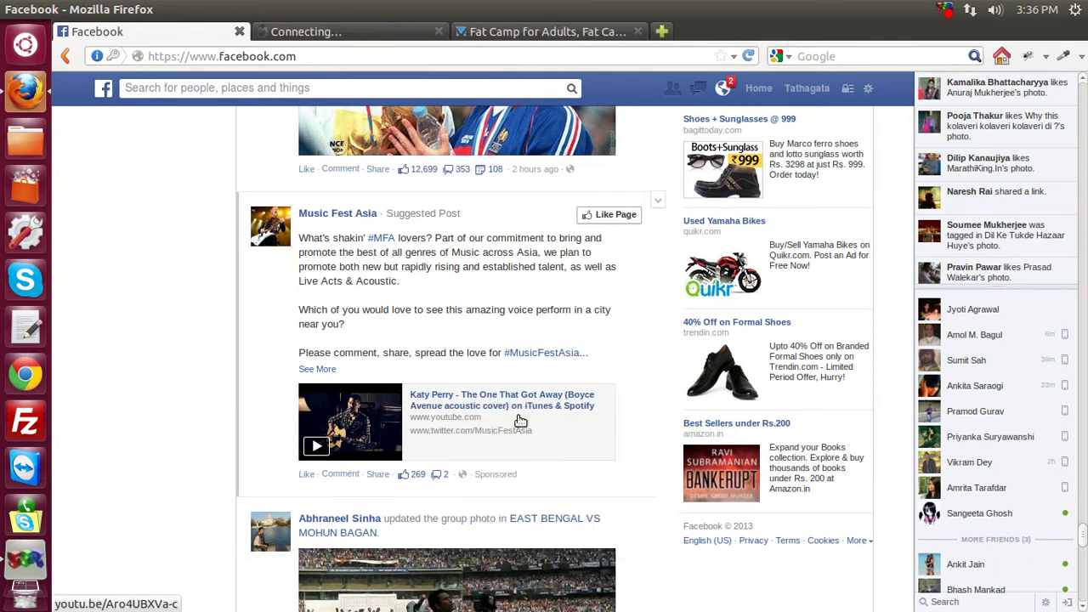
{"action": "left_click", "coordinate": [328, 36]}
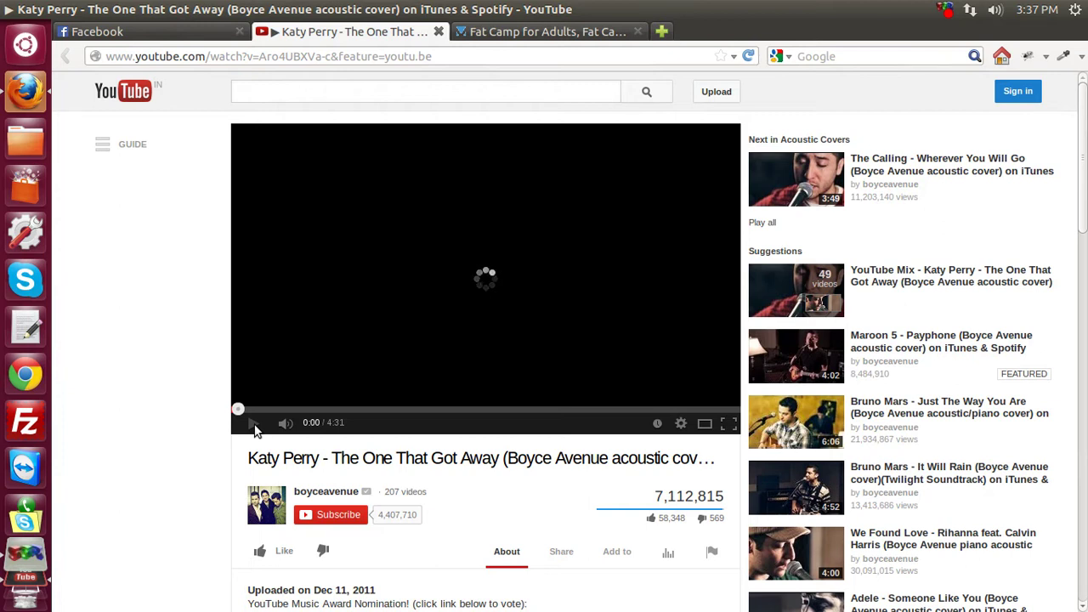
Select the video's URL, pause it at 0:01, and return to the Live in Fitness forum.
{"action": "left_click", "coordinate": [211, 54]}
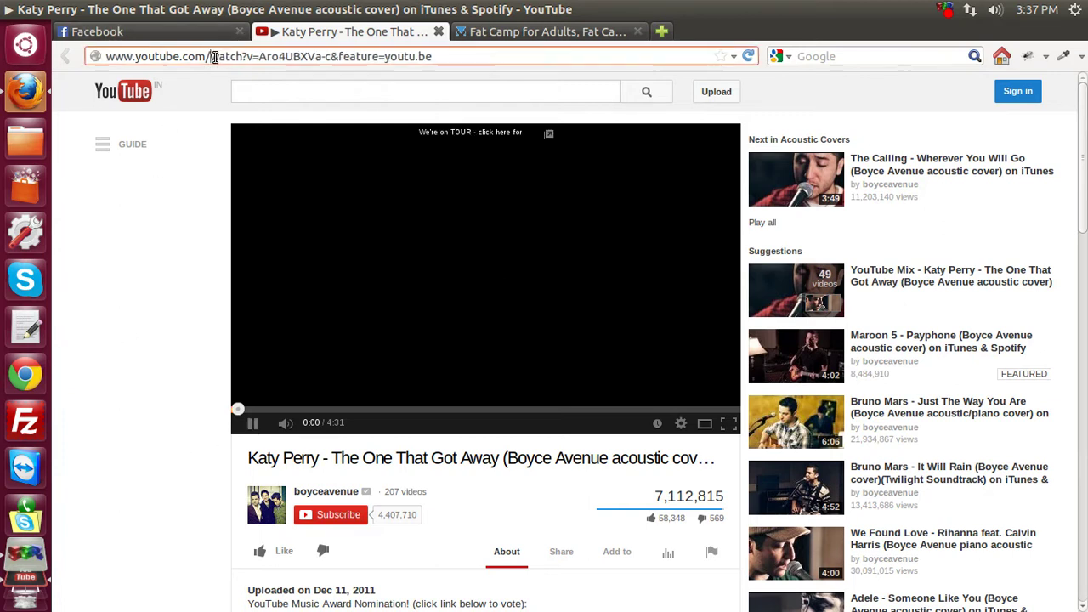
{"action": "left_click_drag", "start_coordinate": [454, 57], "coordinate": [112, 57]}
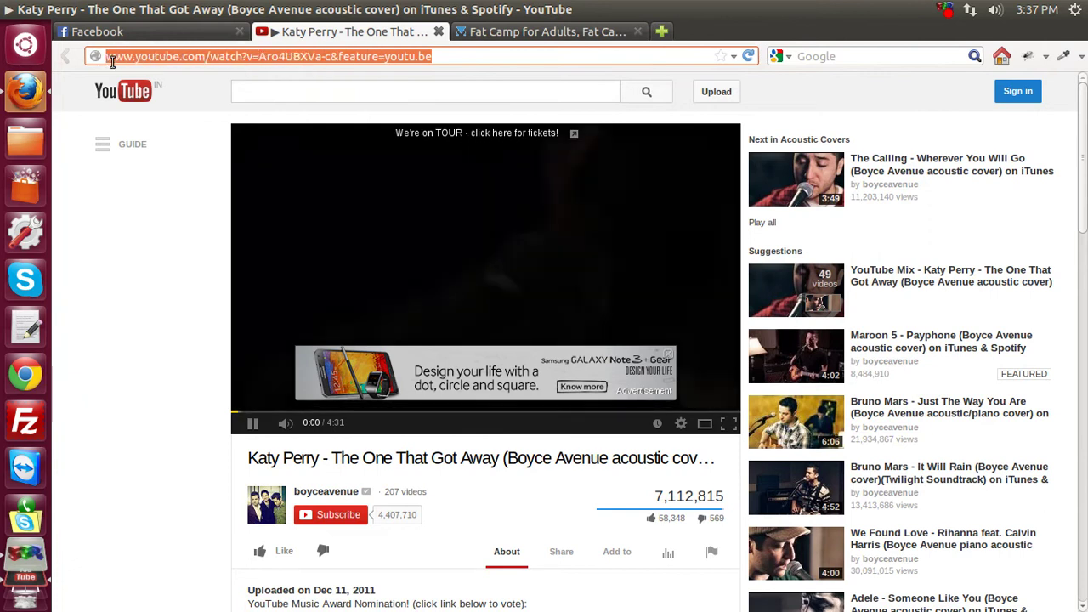
{"action": "left_click", "coordinate": [254, 429]}
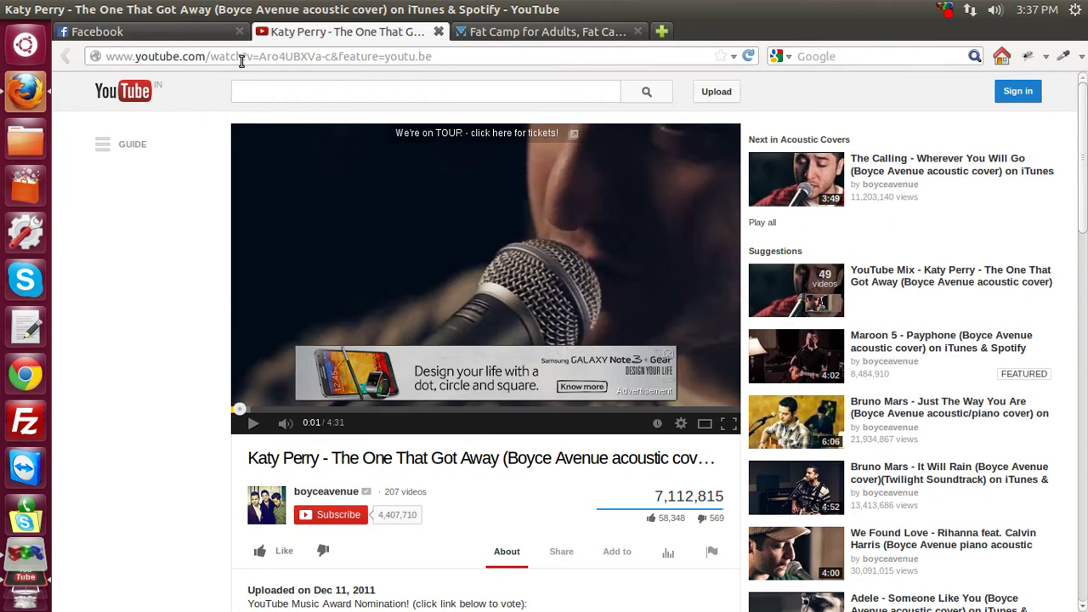
{"action": "left_click", "coordinate": [502, 32]}
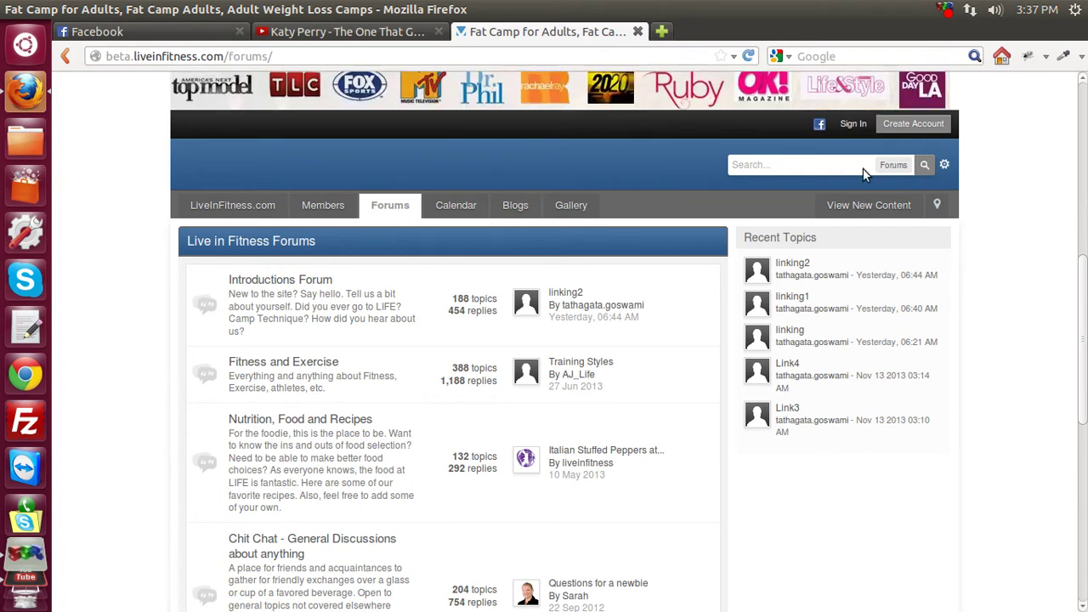
Sign in to the Invision forum with the account's username and password.
{"action": "left_click", "coordinate": [853, 124]}
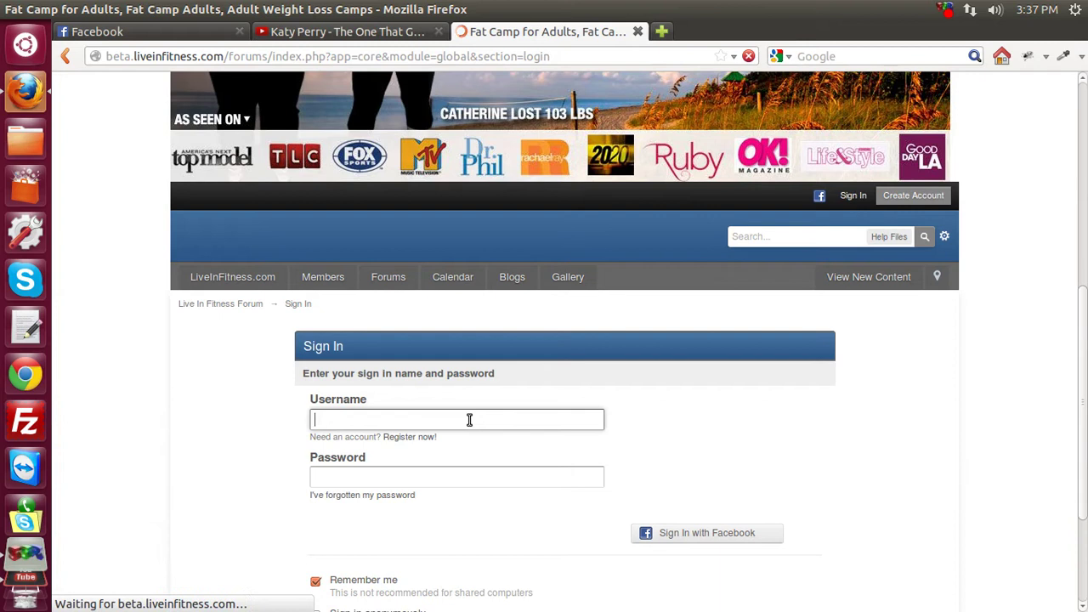
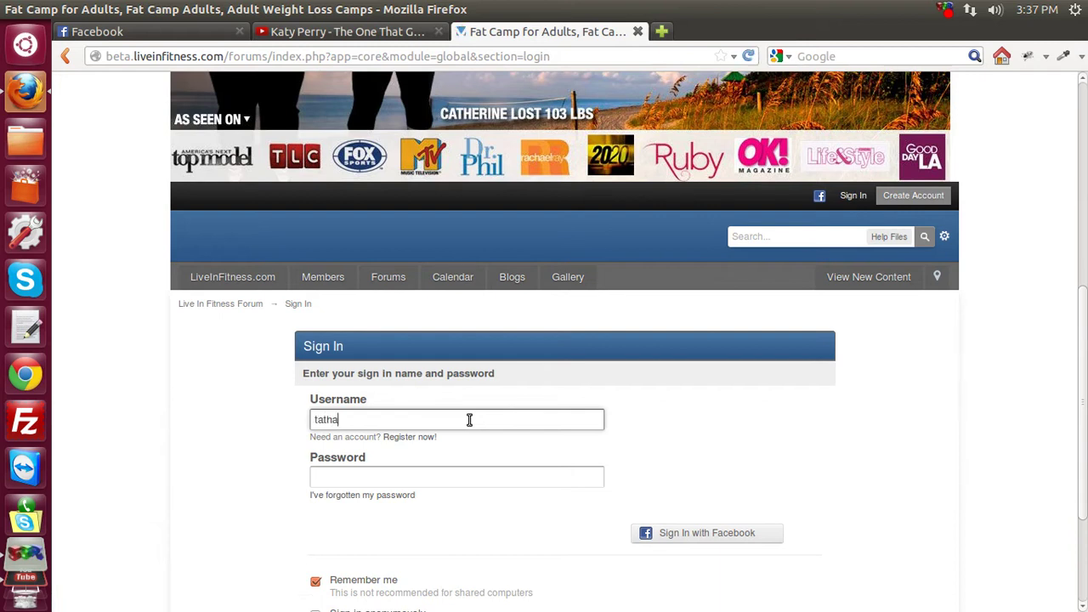
{"action": "key", "text": "Tab"}
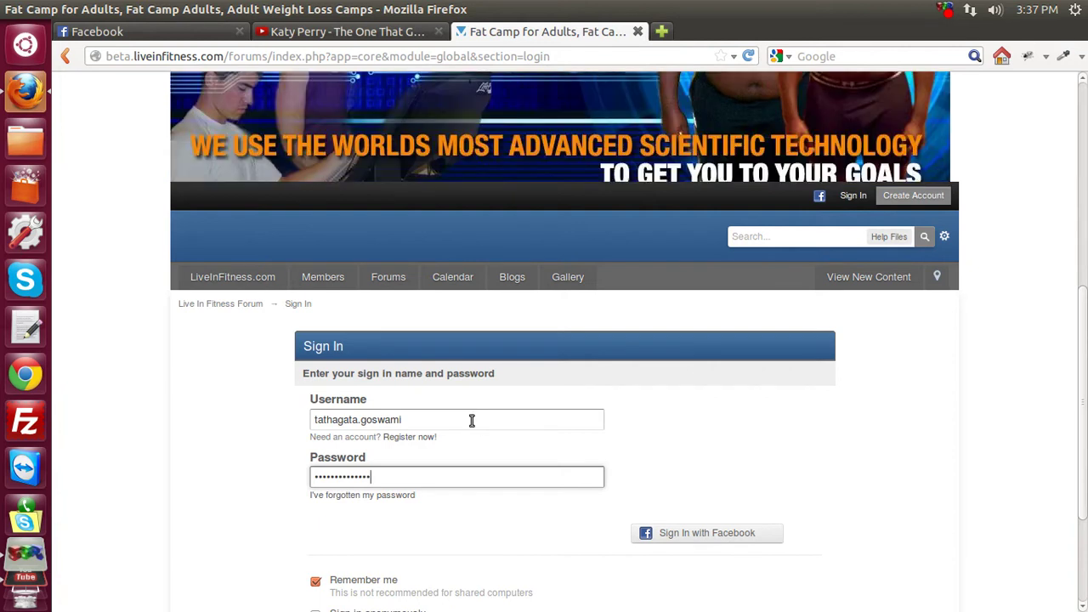
{"action": "scroll", "coordinate": [588, 544], "scroll_direction": "down", "scroll_amount": 1}
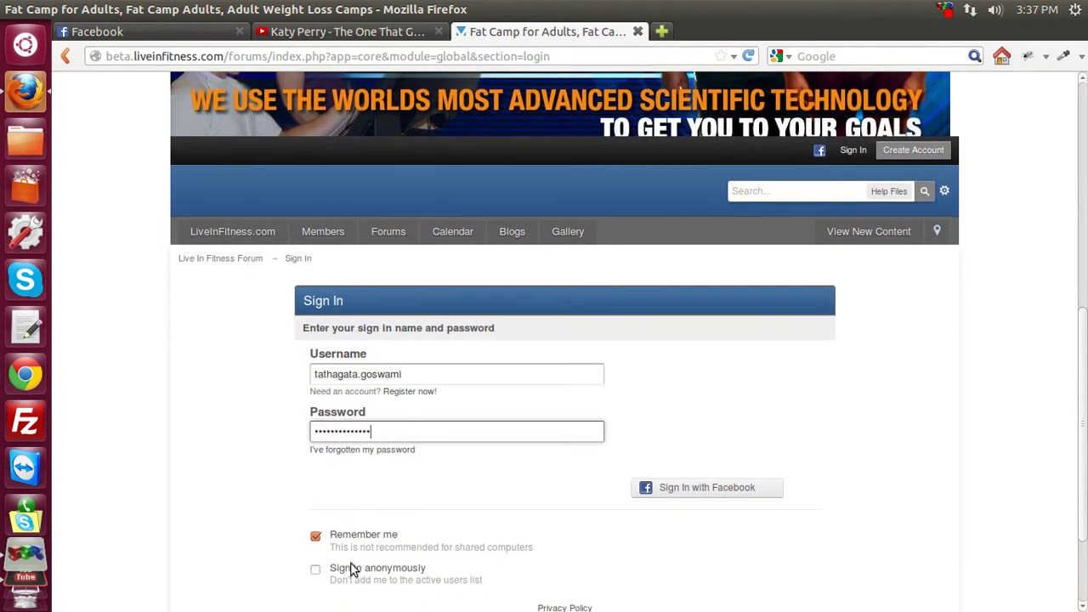
{"action": "scroll", "coordinate": [352, 568], "scroll_direction": "down", "scroll_amount": 3}
{"action": "left_click", "coordinate": [542, 518]}
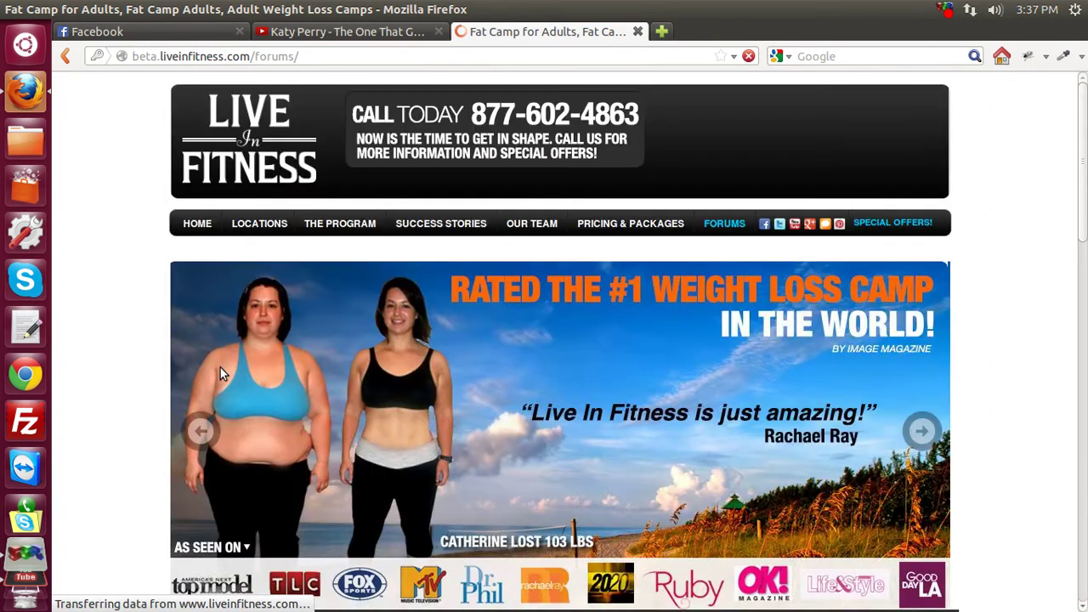
Open the Introductions Forum from the board list and scroll to its topics.
{"action": "scroll", "coordinate": [143, 371], "scroll_direction": "down", "scroll_amount": 5}
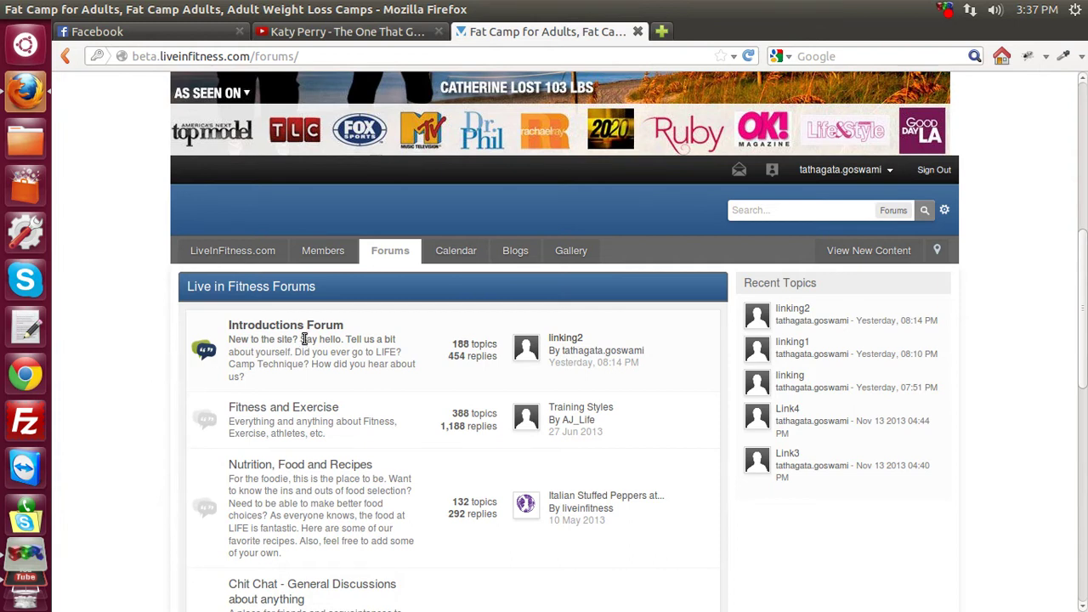
{"action": "scroll", "coordinate": [298, 412], "scroll_direction": "down", "scroll_amount": 1}
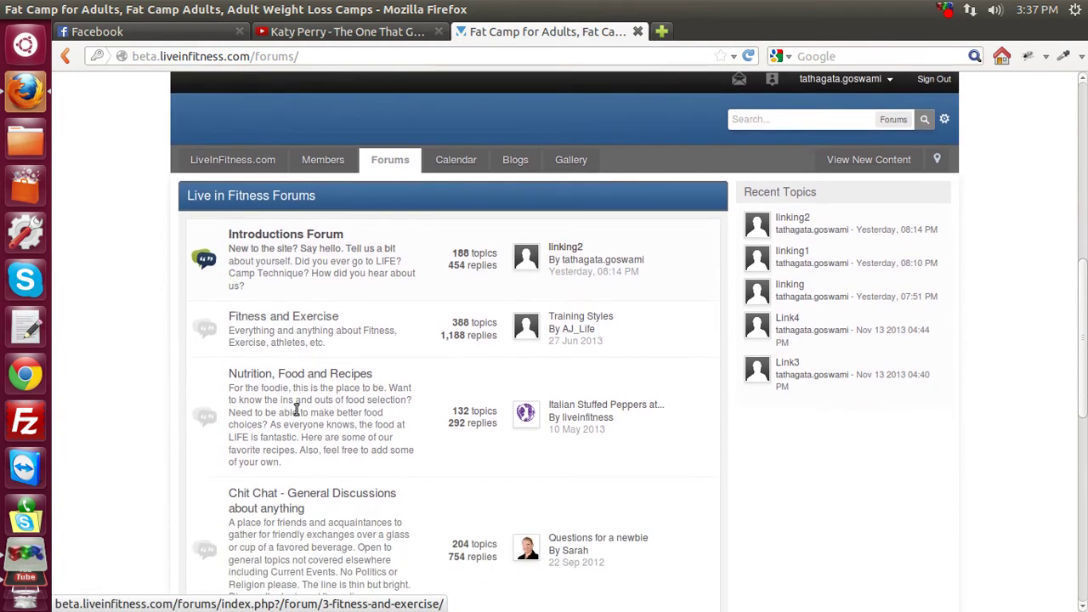
{"action": "left_click", "coordinate": [289, 238]}
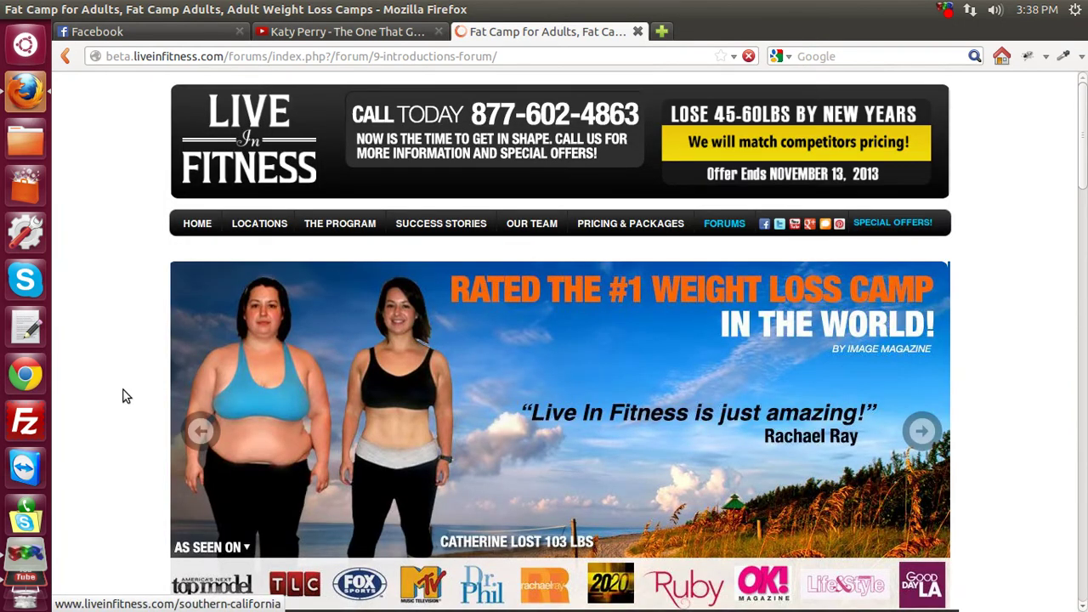
{"action": "scroll", "coordinate": [122, 394], "scroll_direction": "down", "scroll_amount": 5}
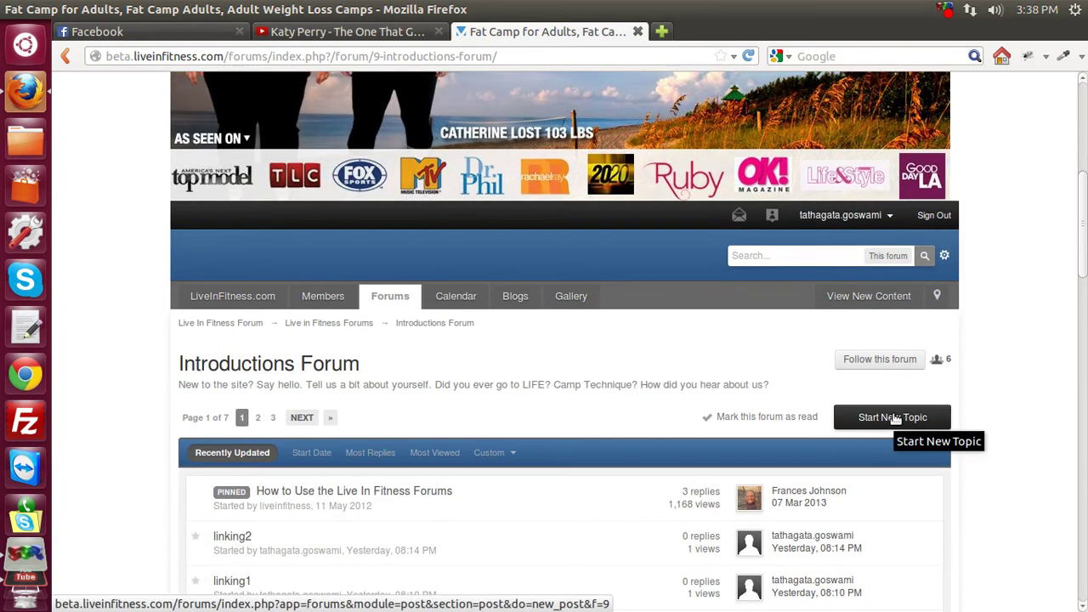
Start a new Introductions Forum topic titled 'Linking Example 1'.
{"action": "left_click", "coordinate": [895, 419]}
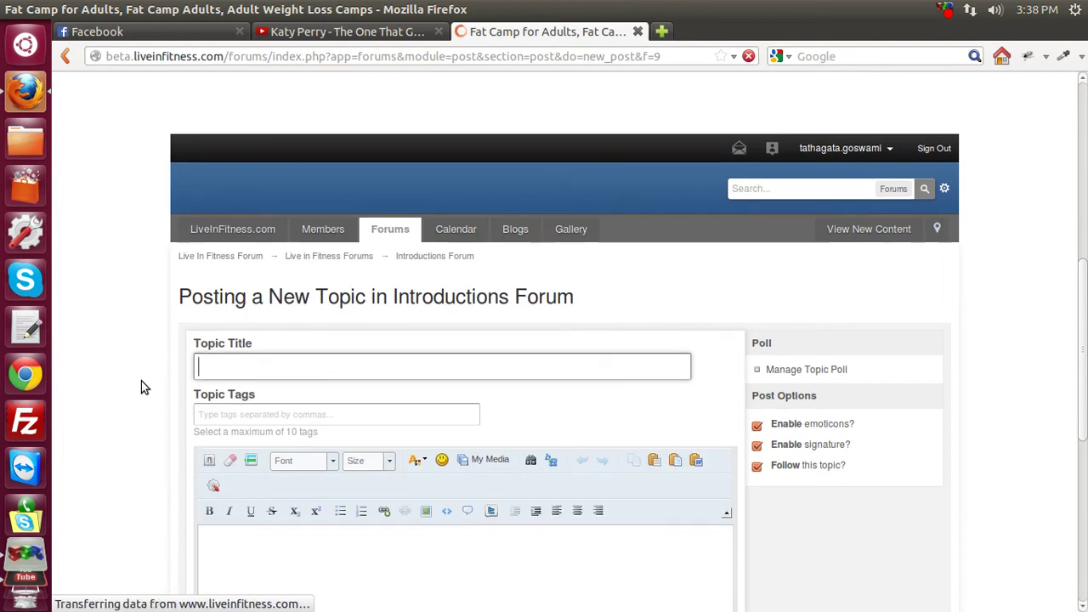
{"action": "scroll", "coordinate": [141, 381], "scroll_direction": "down", "scroll_amount": 3}
{"action": "scroll", "coordinate": [141, 385], "scroll_direction": "down", "scroll_amount": 1}
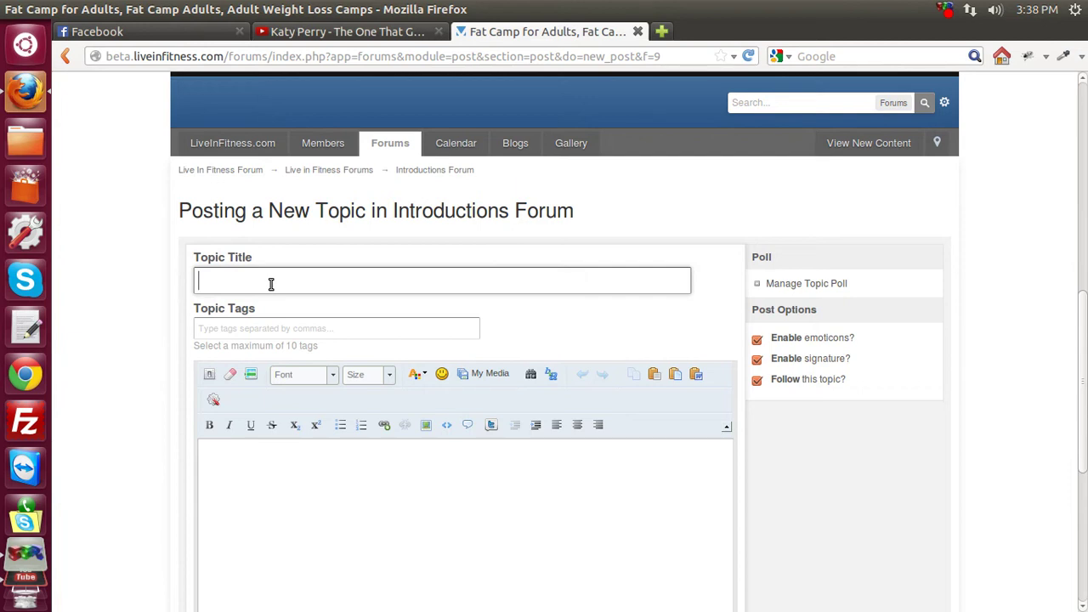
{"action": "type", "text": "inking Example 1"}
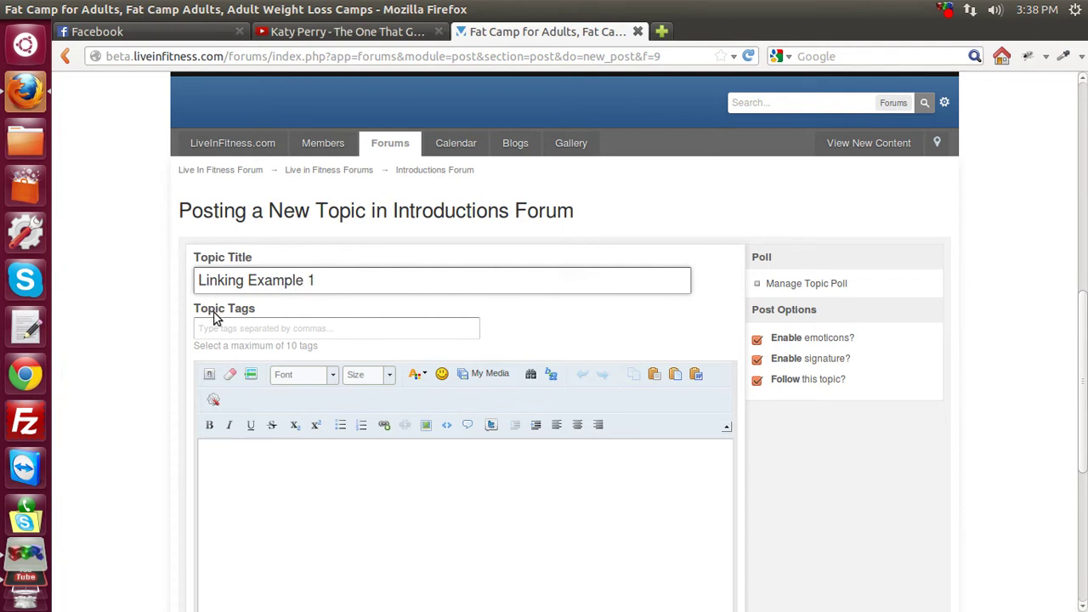
Scroll the topic form, then bring the Katy Perry YouTube video back to the front.
{"action": "scroll", "coordinate": [114, 293], "scroll_direction": "down", "scroll_amount": 2}
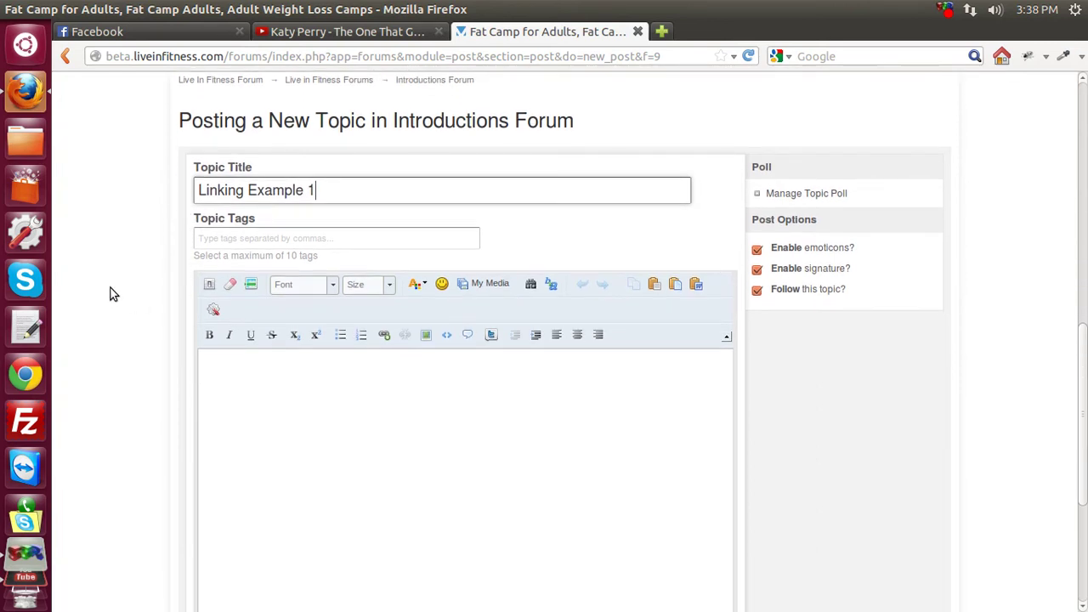
{"action": "scroll", "coordinate": [107, 290], "scroll_direction": "down", "scroll_amount": 3}
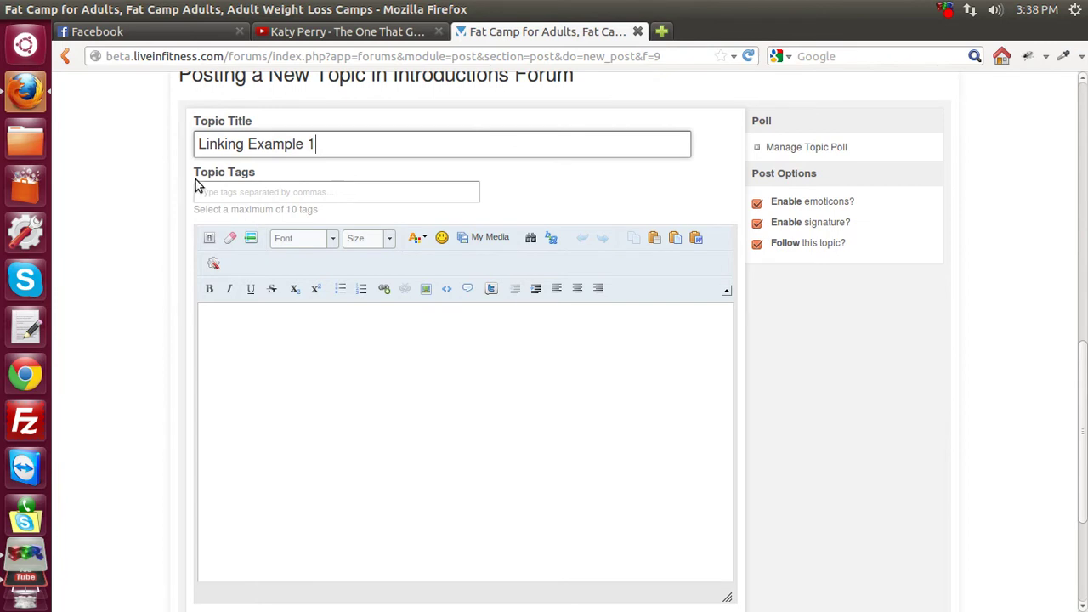
{"action": "left_click", "coordinate": [283, 34]}
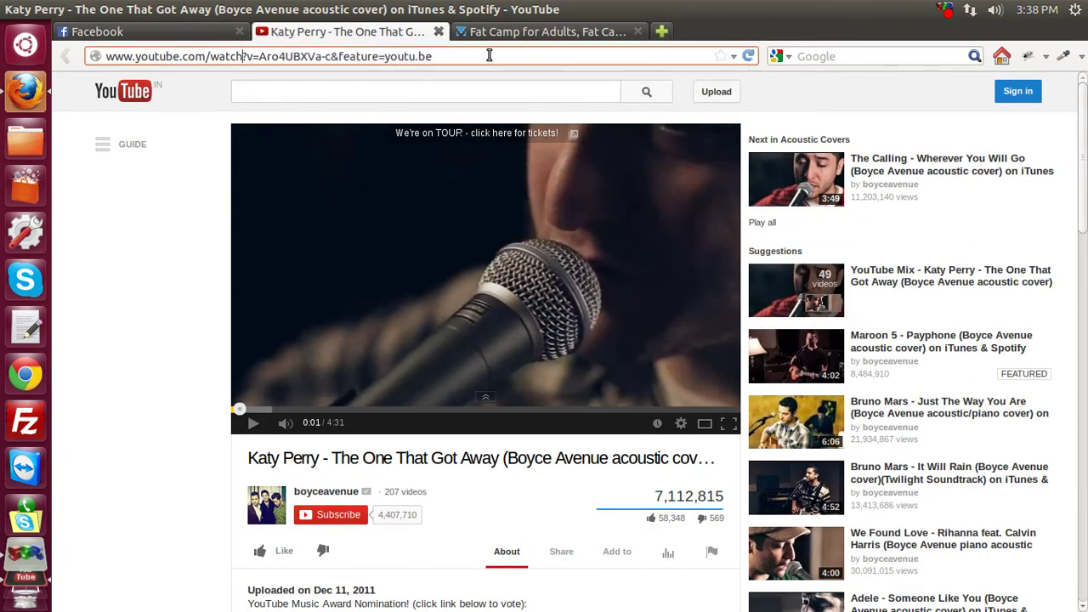
{"action": "left_click", "coordinate": [508, 34]}
{"action": "left_click", "coordinate": [343, 375]}
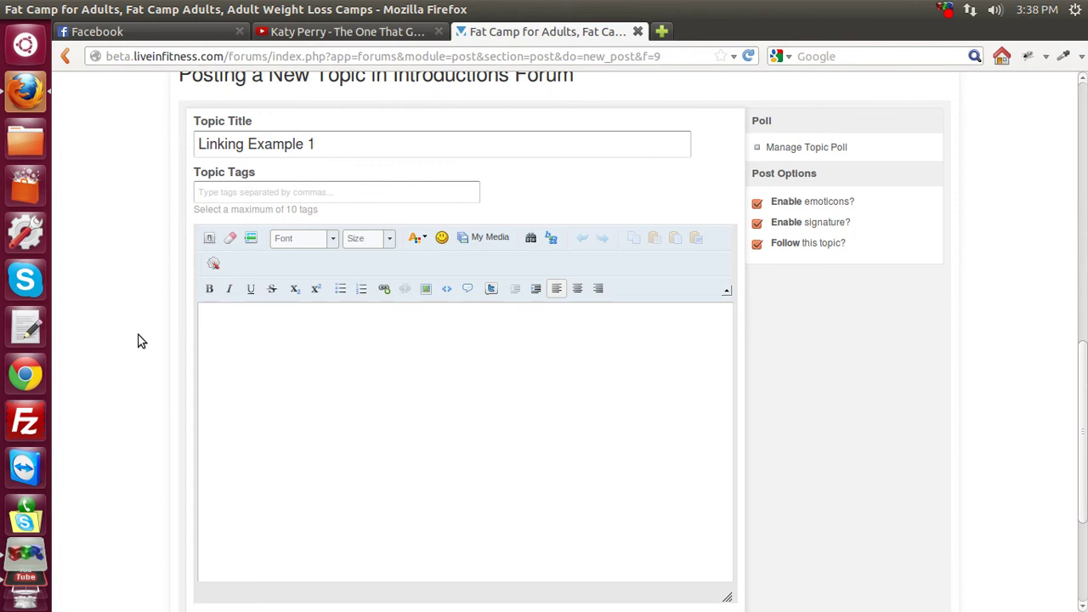
{"action": "left_click", "coordinate": [130, 35]}
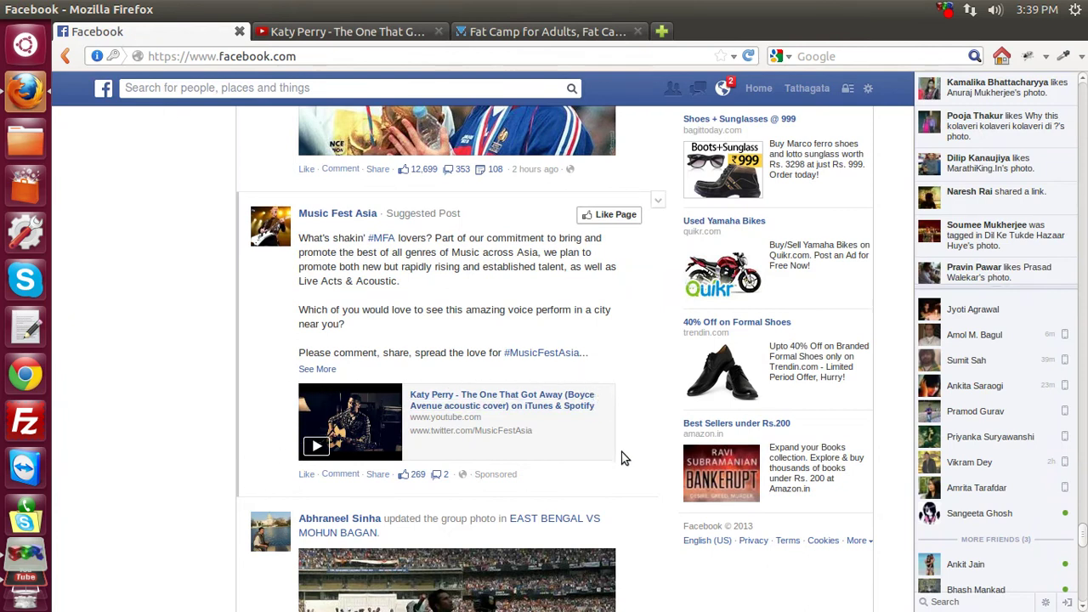
{"action": "left_click", "coordinate": [295, 34]}
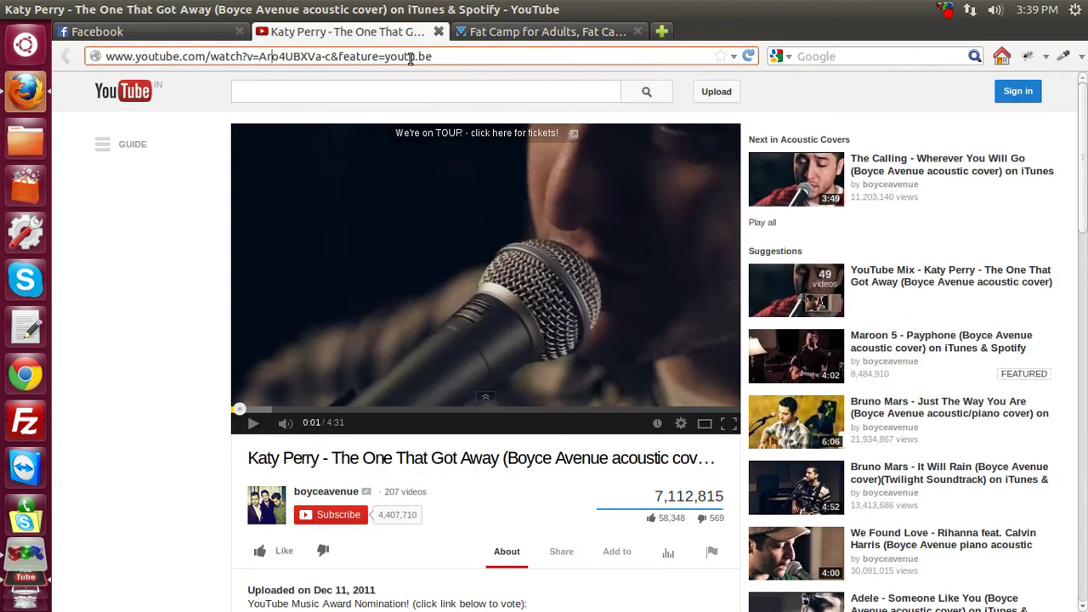
{"action": "left_click_drag", "start_coordinate": [437, 56], "coordinate": [91, 58]}
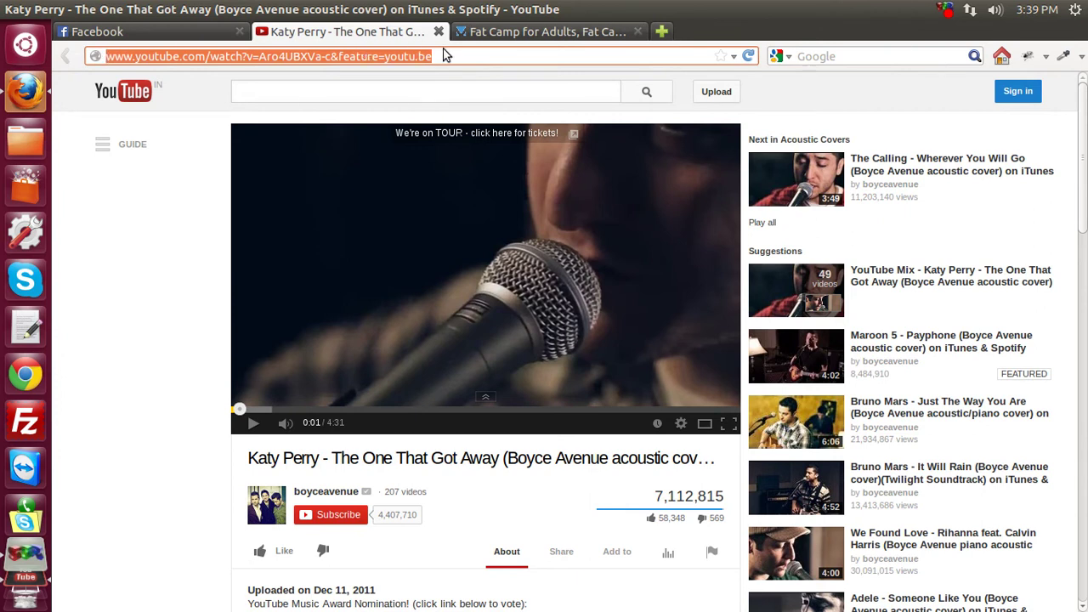
{"action": "left_click", "coordinate": [161, 34]}
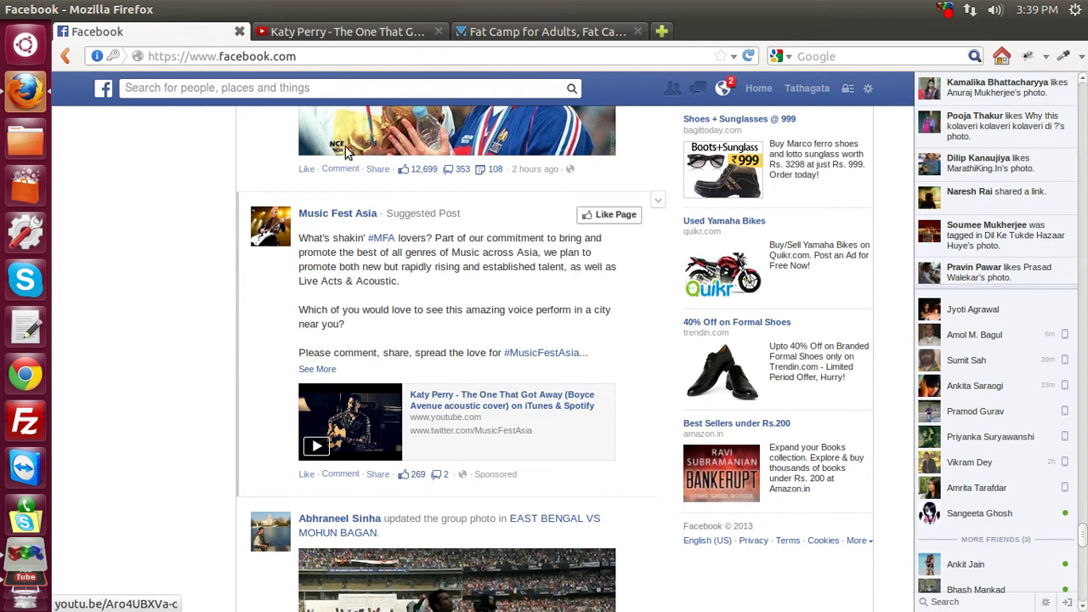
{"action": "left_click", "coordinate": [340, 32]}
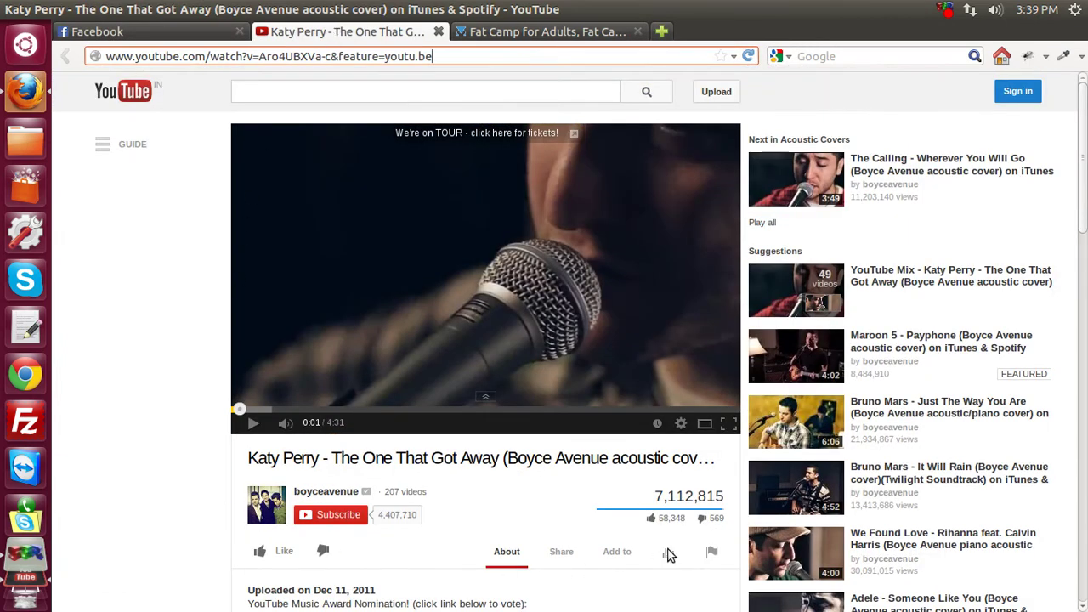
{"action": "left_click", "coordinate": [565, 559]}
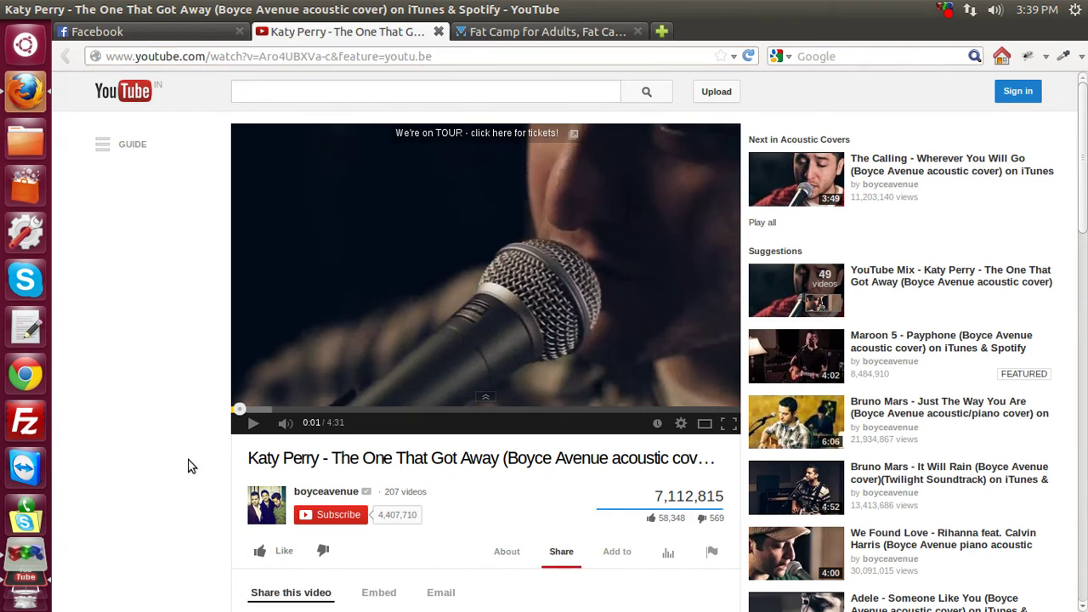
{"action": "scroll", "coordinate": [190, 466], "scroll_direction": "down", "scroll_amount": 5}
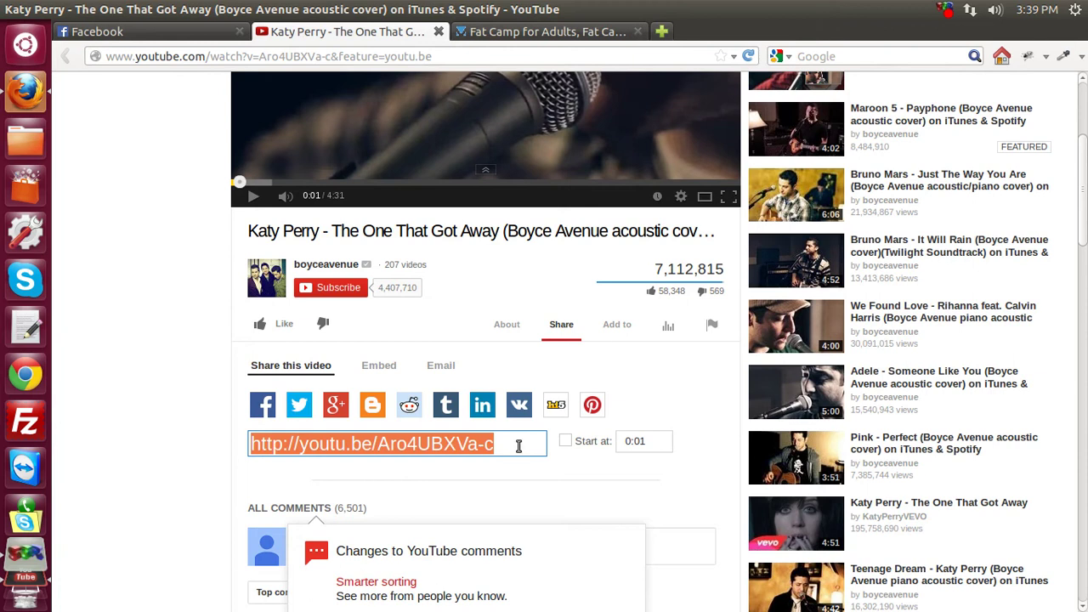
{"action": "right_click", "coordinate": [322, 449]}
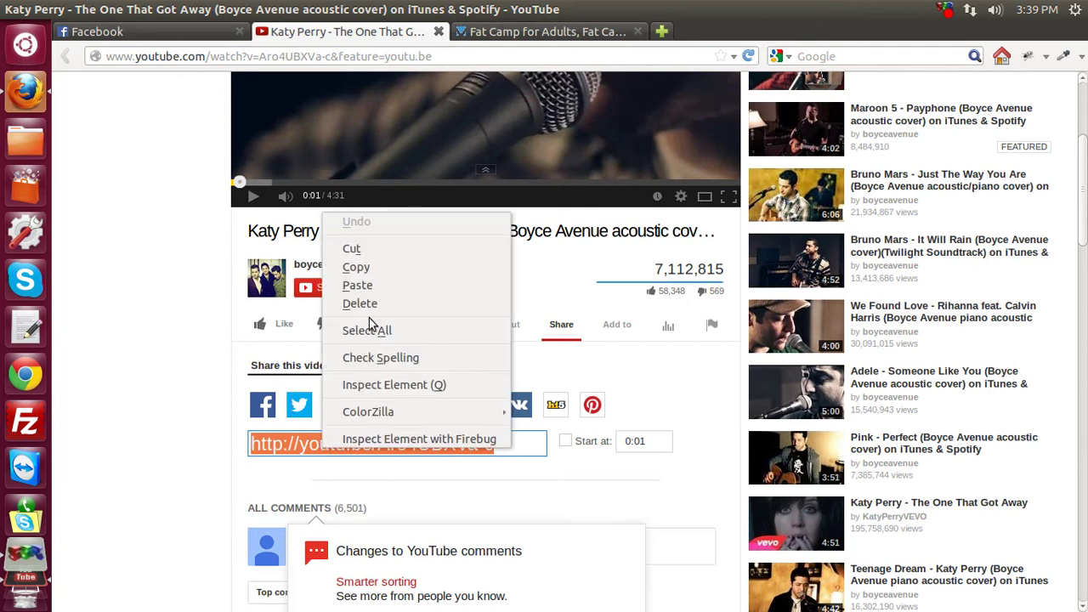
{"action": "left_click", "coordinate": [355, 267]}
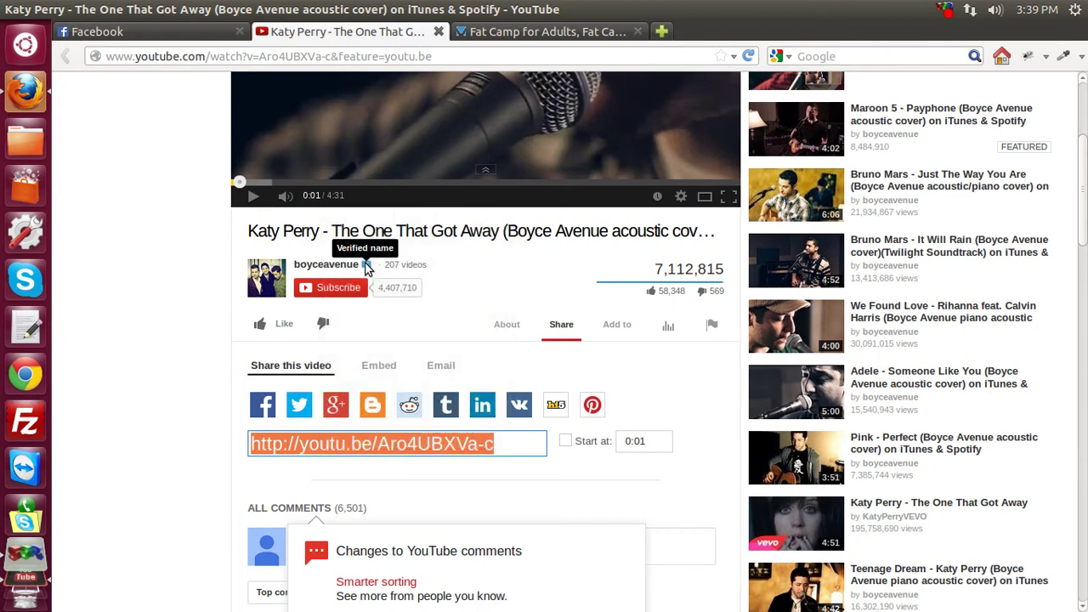
{"action": "left_click", "coordinate": [477, 37]}
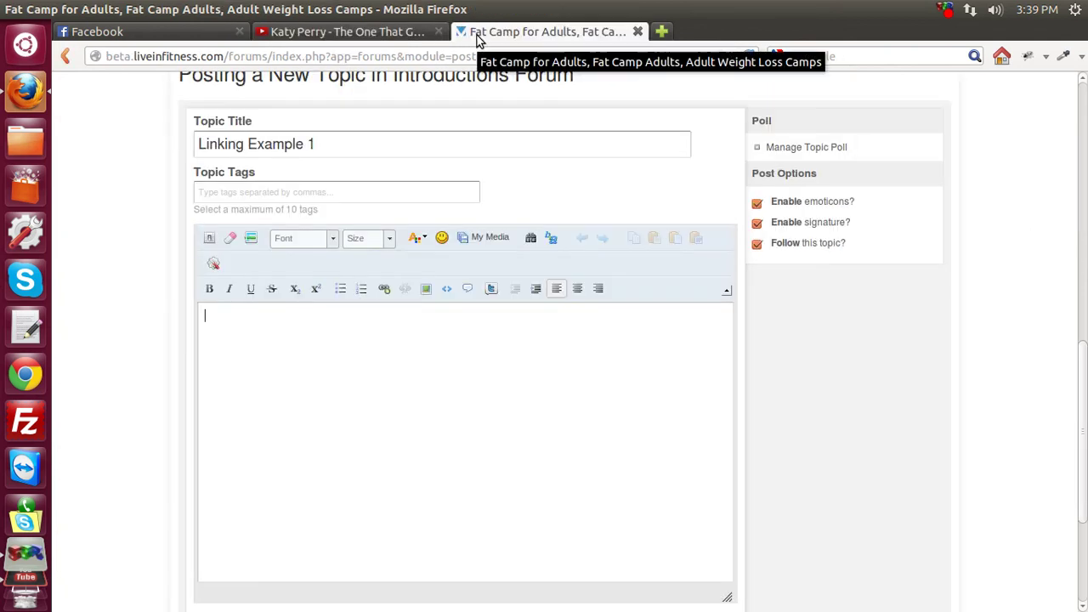
{"action": "right_click", "coordinate": [239, 319]}
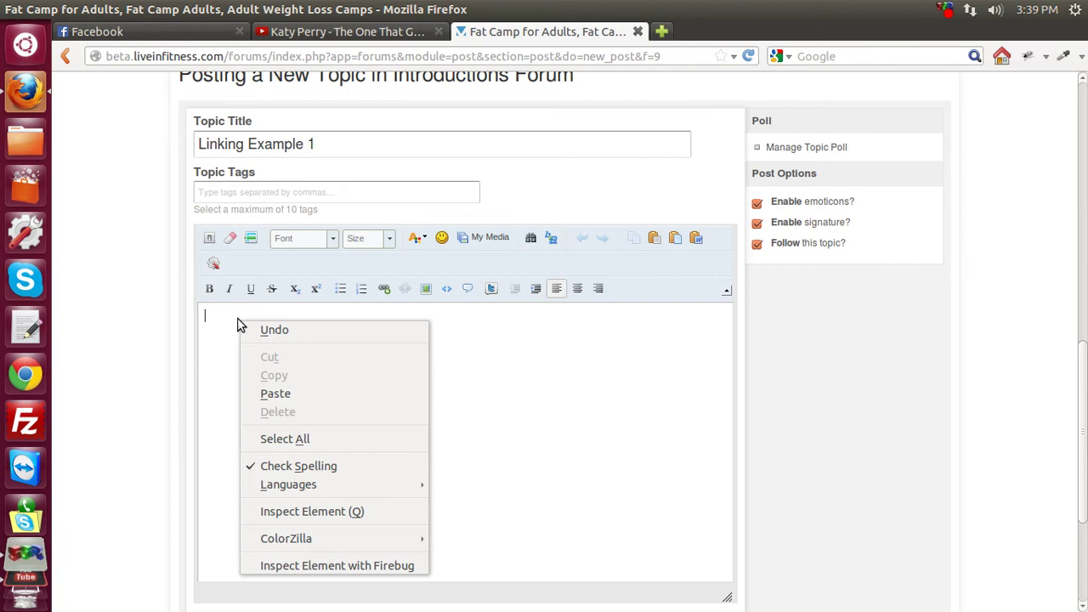
{"action": "left_click", "coordinate": [306, 395]}
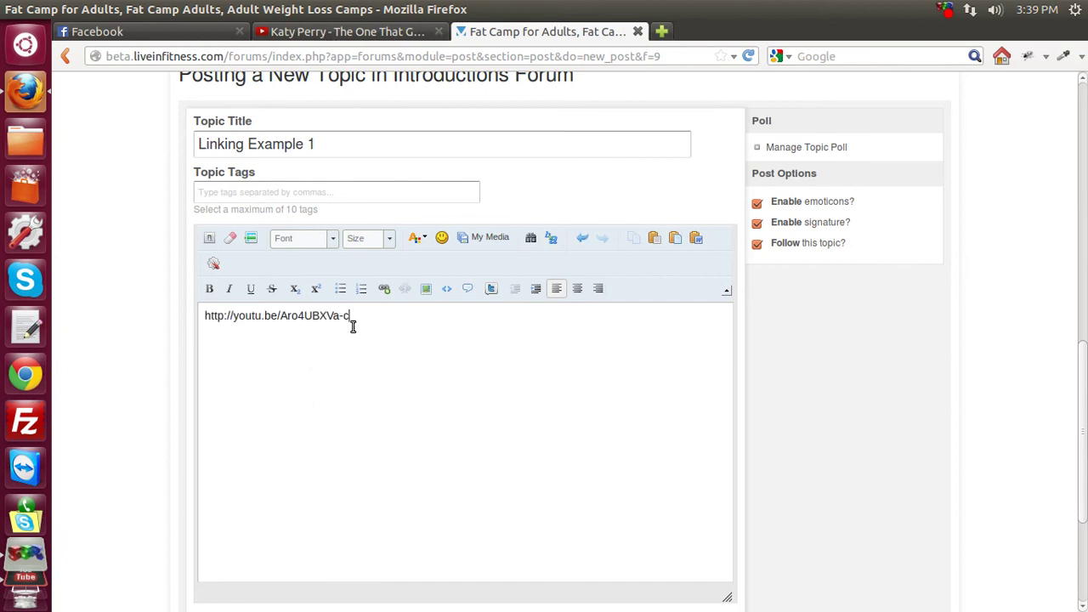
Check the pasted link against the YouTube address and share link, then return to the topic form.
{"action": "left_click", "coordinate": [315, 34]}
{"action": "left_click_drag", "start_coordinate": [325, 56], "coordinate": [131, 57]}
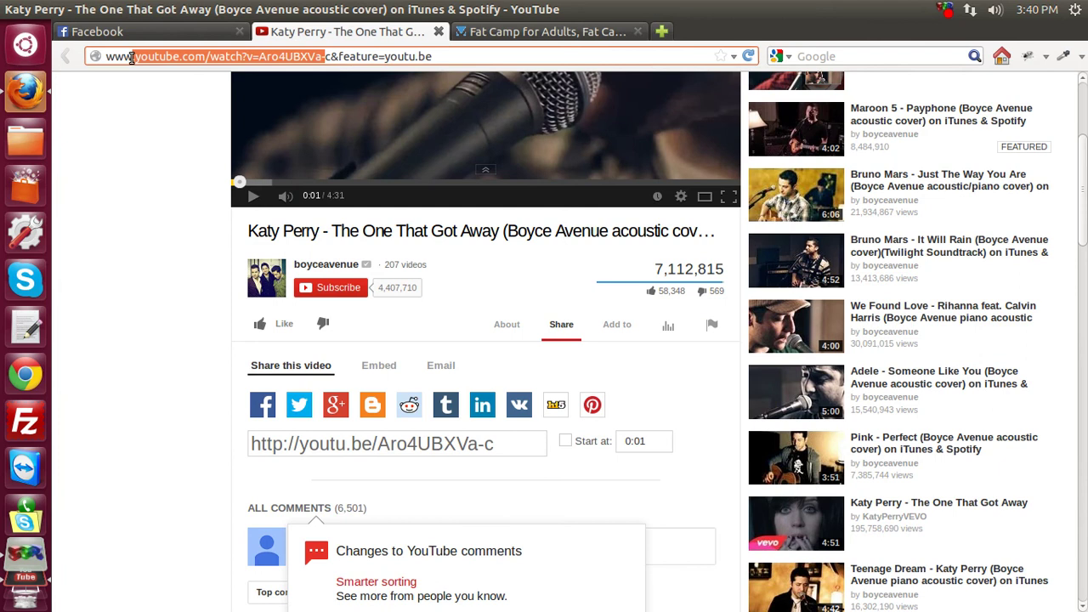
{"action": "left_click", "coordinate": [143, 107]}
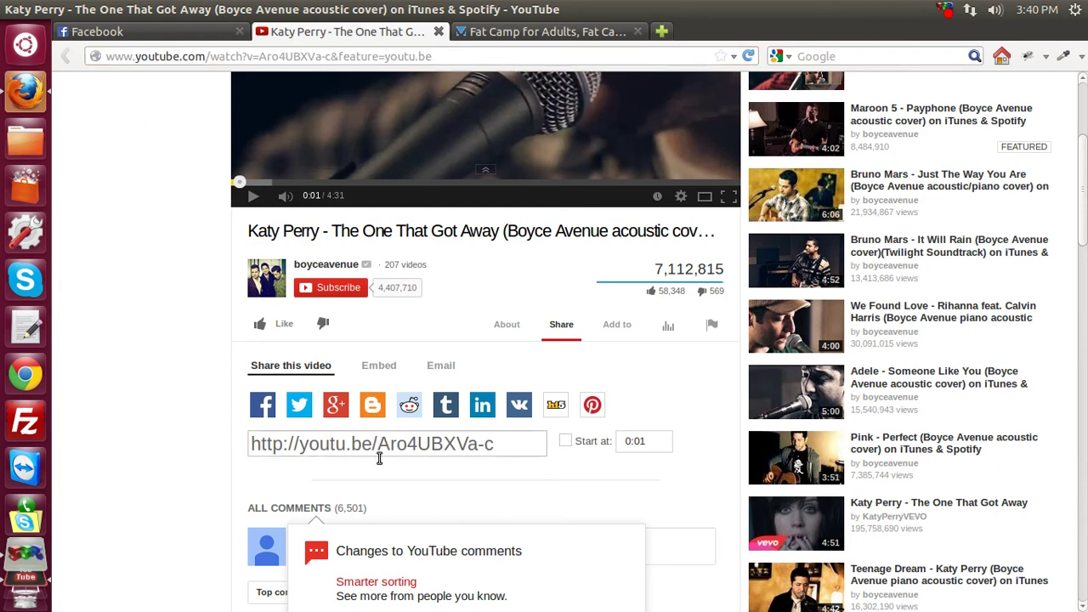
{"action": "left_click", "coordinate": [436, 445]}
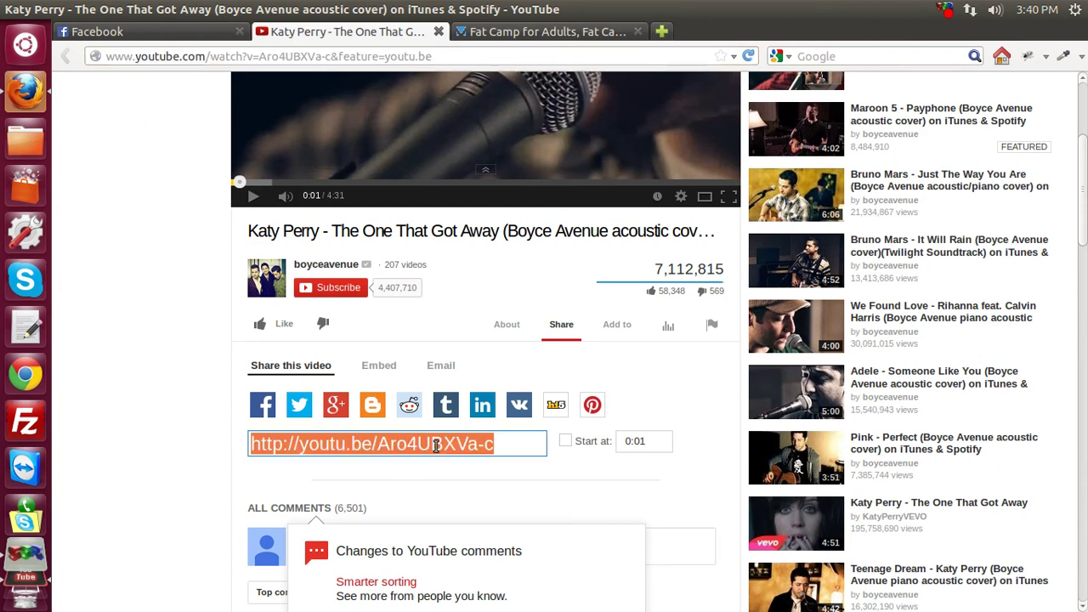
{"action": "left_click", "coordinate": [502, 34]}
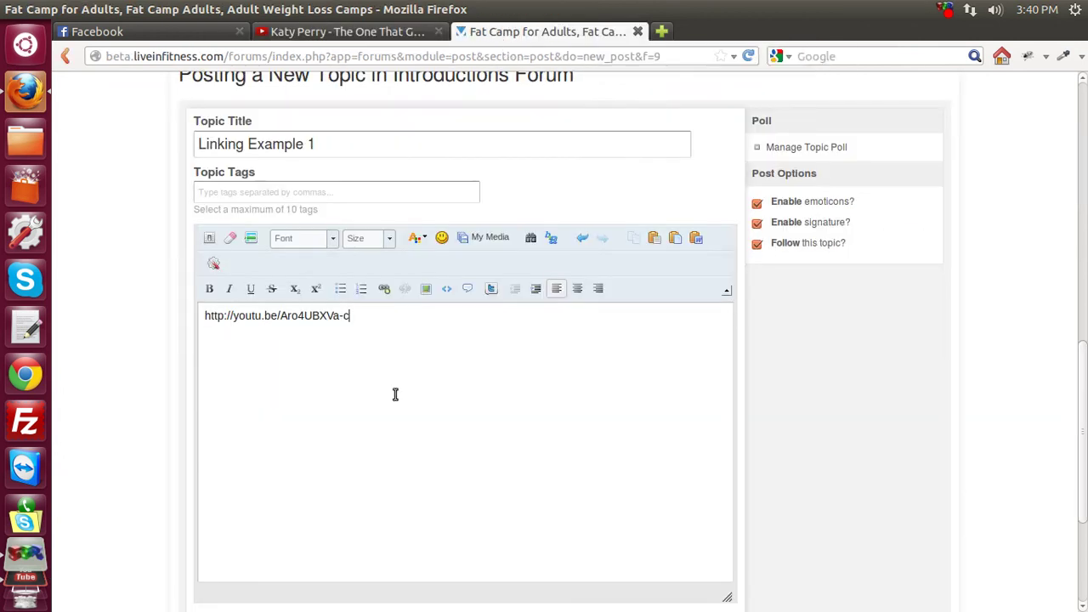
{"action": "scroll", "coordinate": [143, 392], "scroll_direction": "down", "scroll_amount": 4}
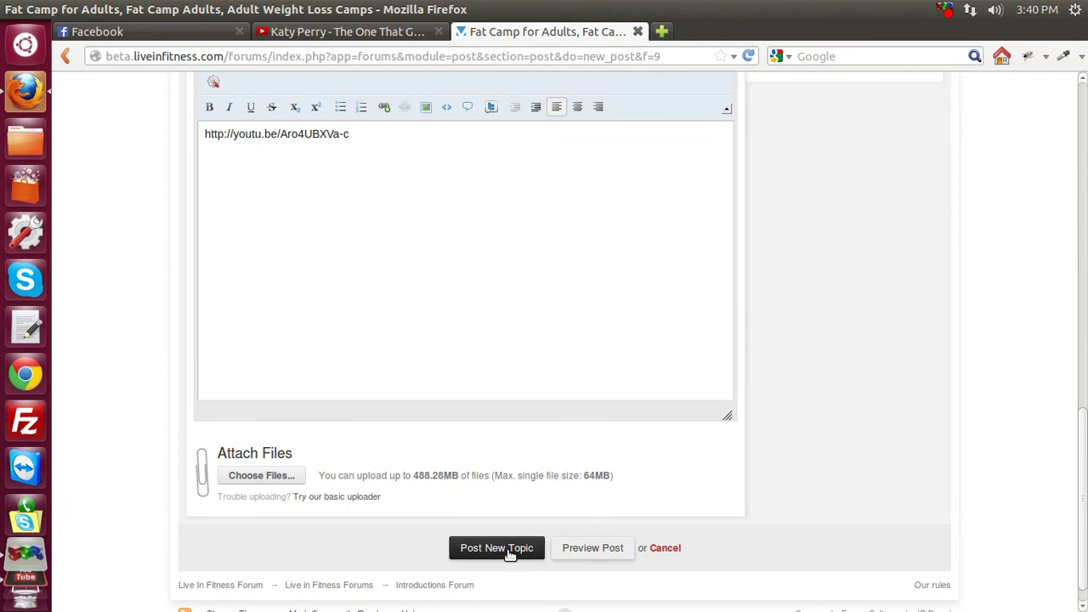
Post 'Linking Example 1' and scroll to its embedded Katy Perry video player.
{"action": "left_click", "coordinate": [510, 553]}
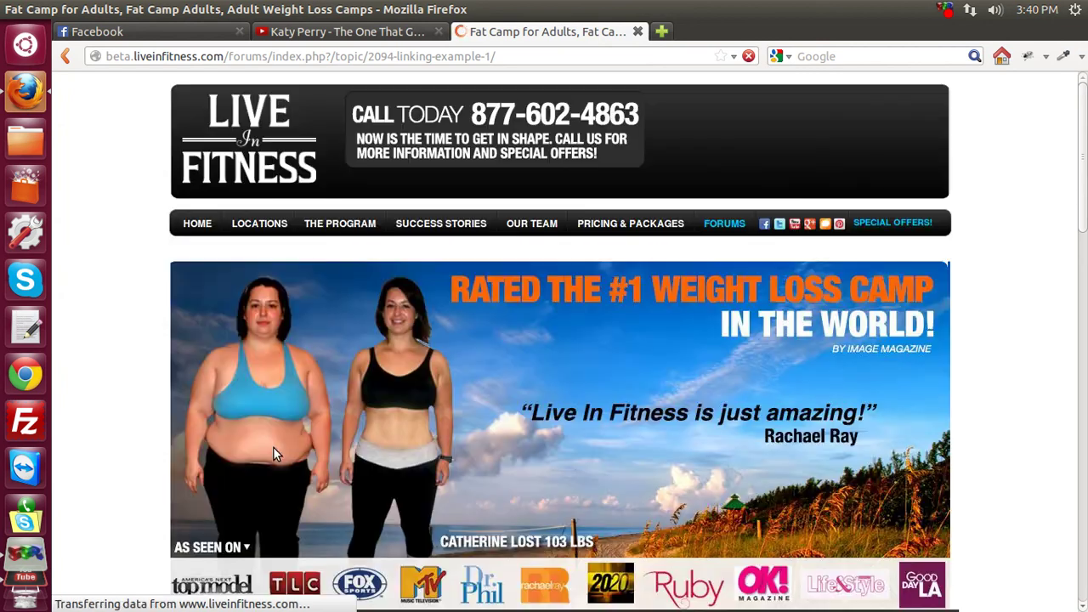
{"action": "scroll", "coordinate": [151, 452], "scroll_direction": "down", "scroll_amount": 5}
{"action": "scroll", "coordinate": [151, 451], "scroll_direction": "down", "scroll_amount": 9}
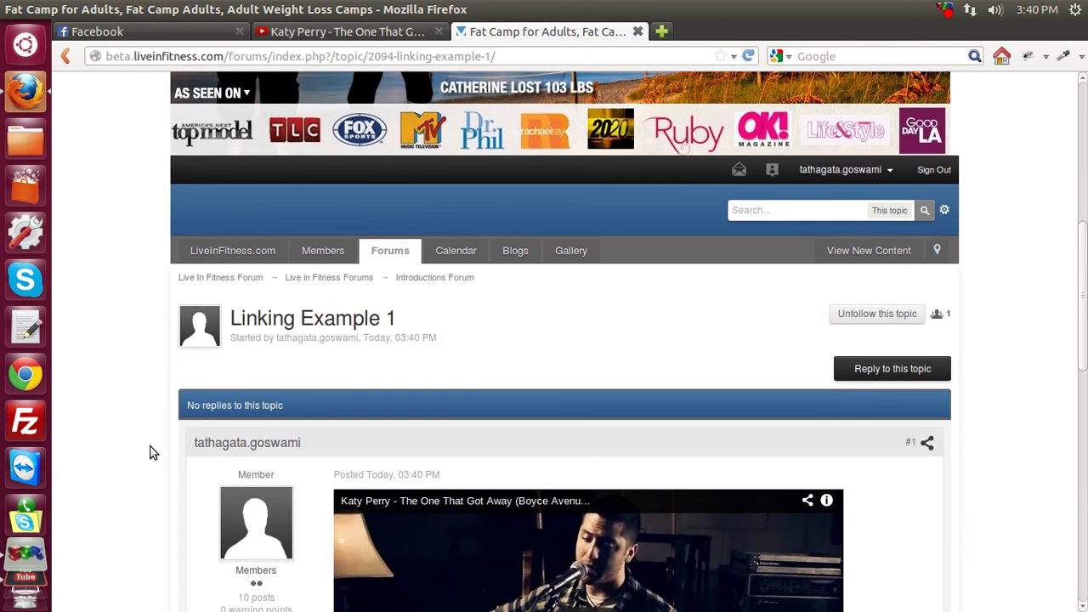
{"action": "scroll", "coordinate": [150, 452], "scroll_direction": "down", "scroll_amount": 1}
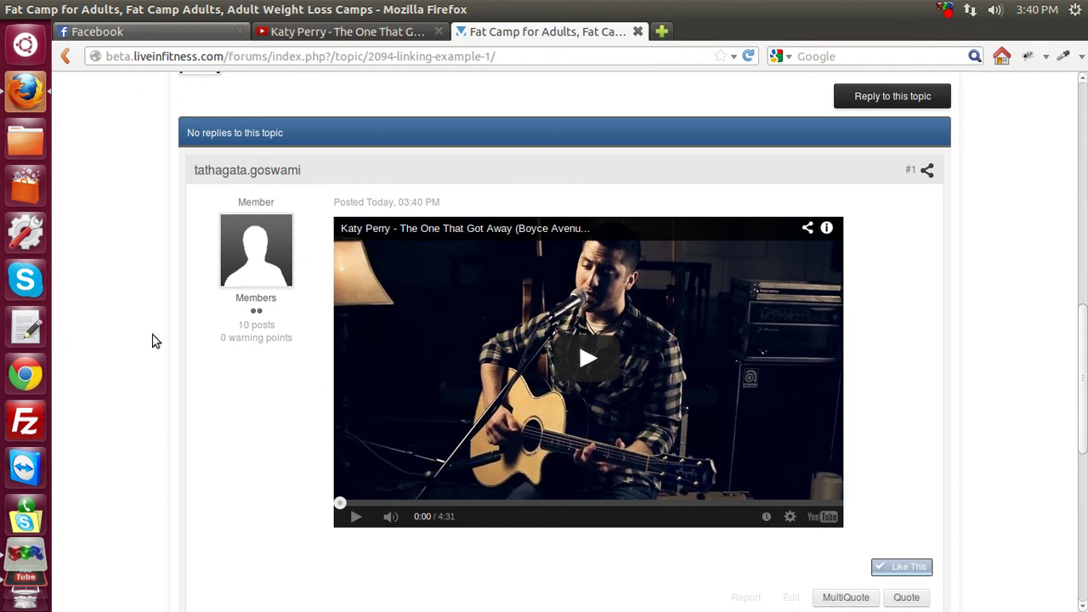
{"action": "key", "text": "ctrl+1"}
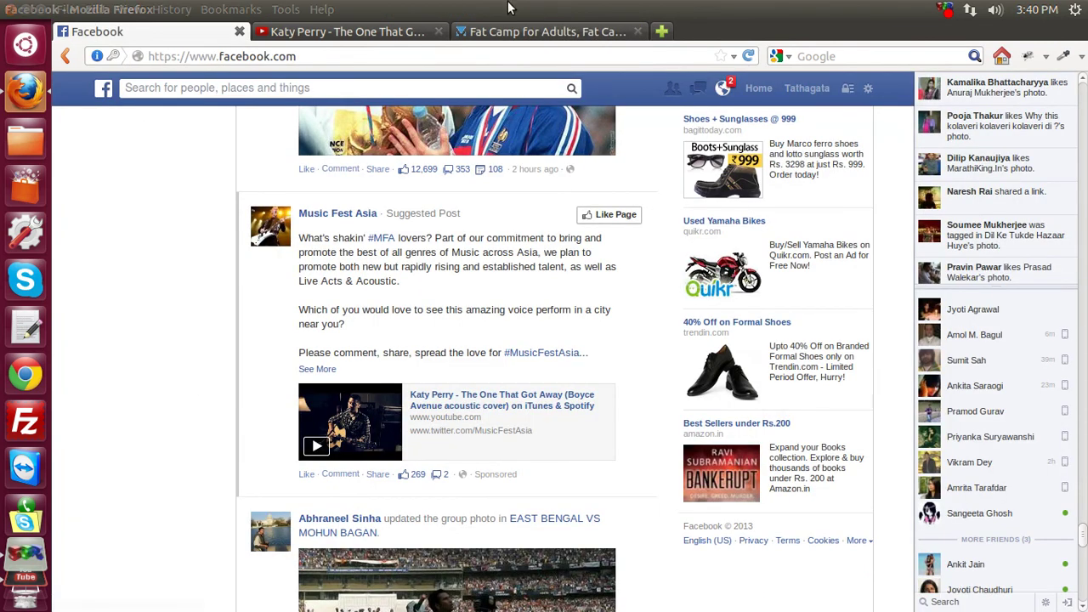
{"action": "left_click", "coordinate": [548, 31]}
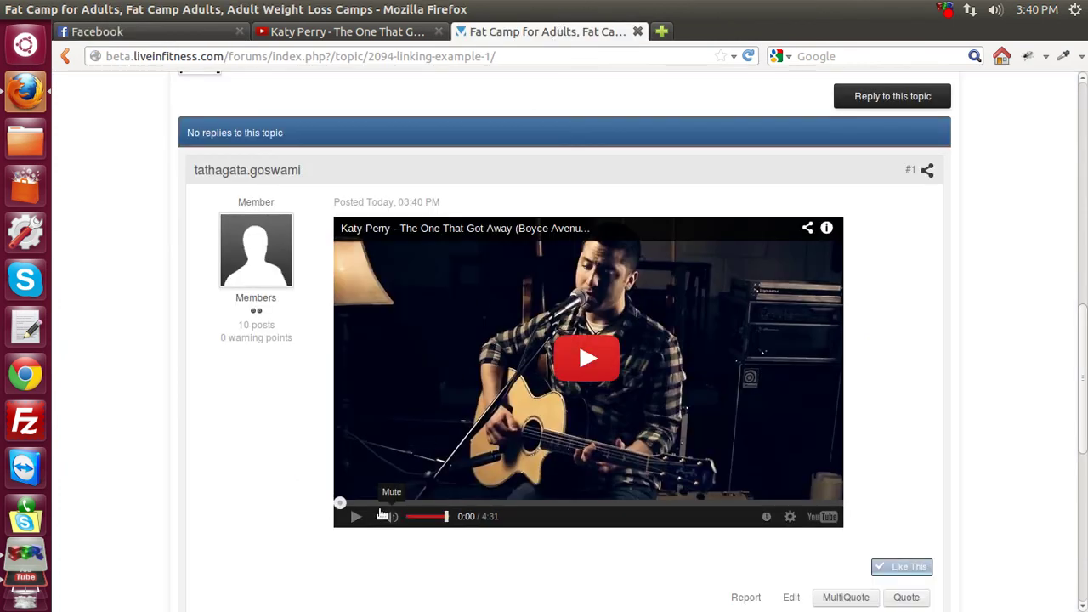